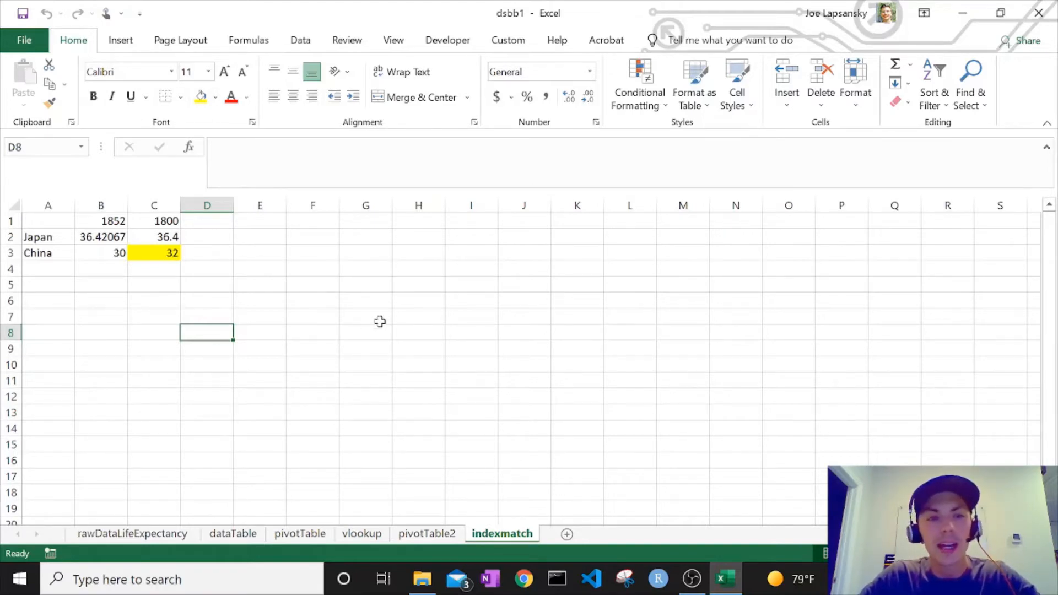
Step: Enter an IF formula in D2 that returns "Low" when B2 is less than 40 and "High" otherwise
left_click(305, 270)
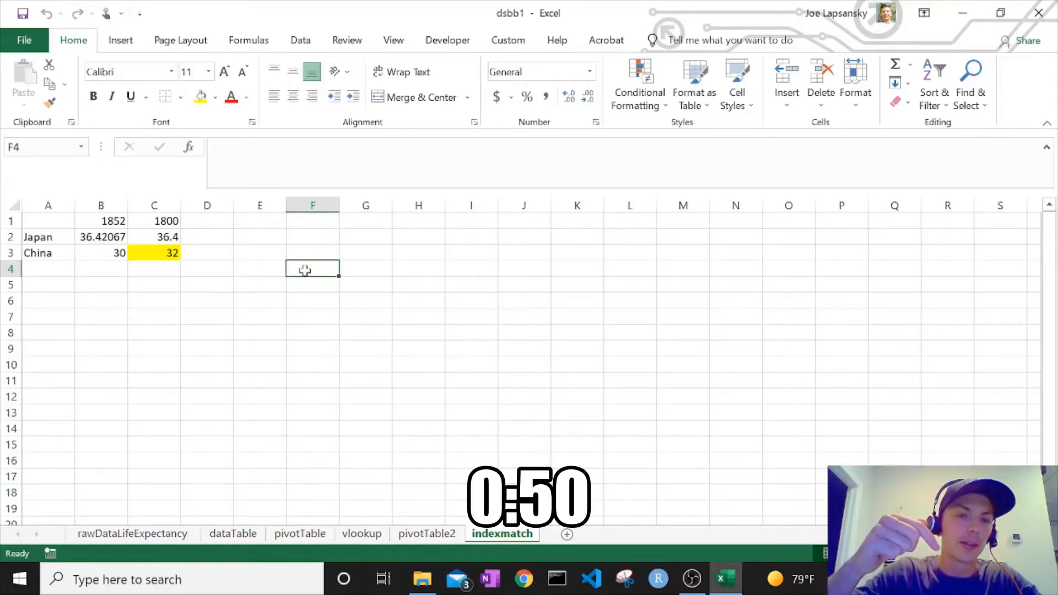
left_click(210, 243)
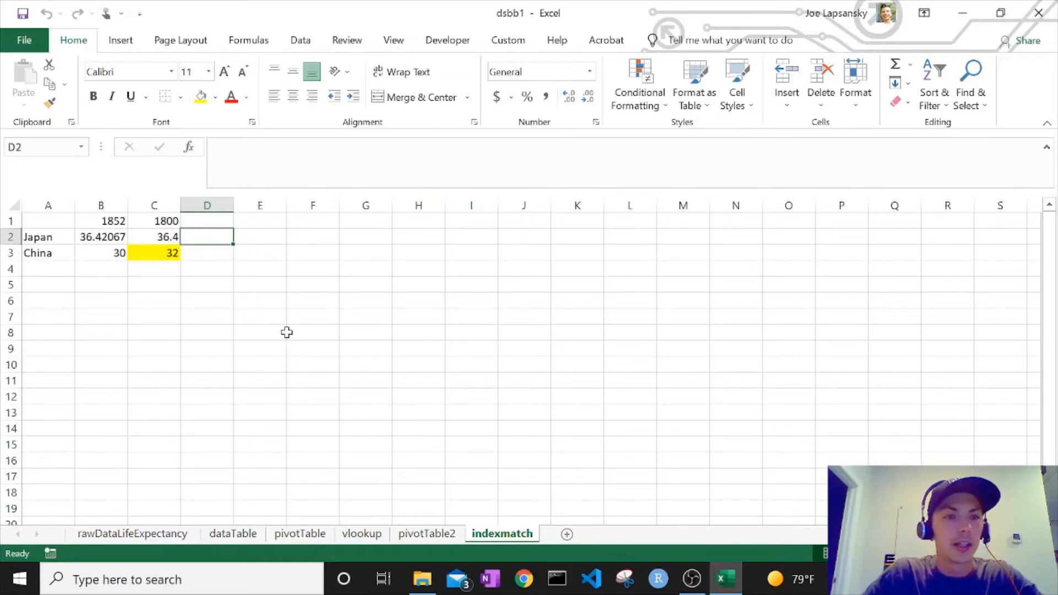
type("=if")
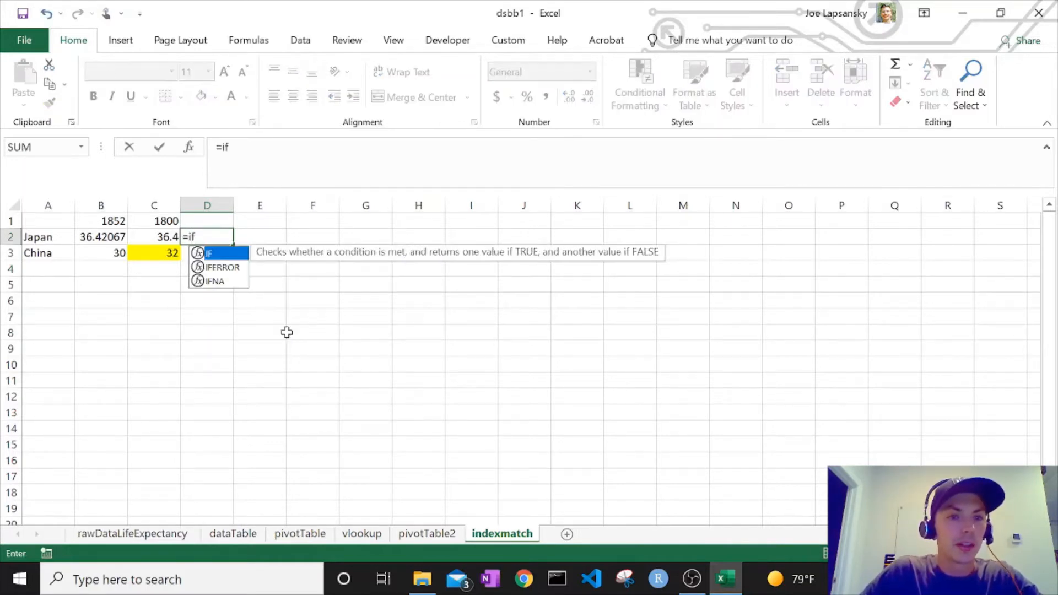
key("Tab")
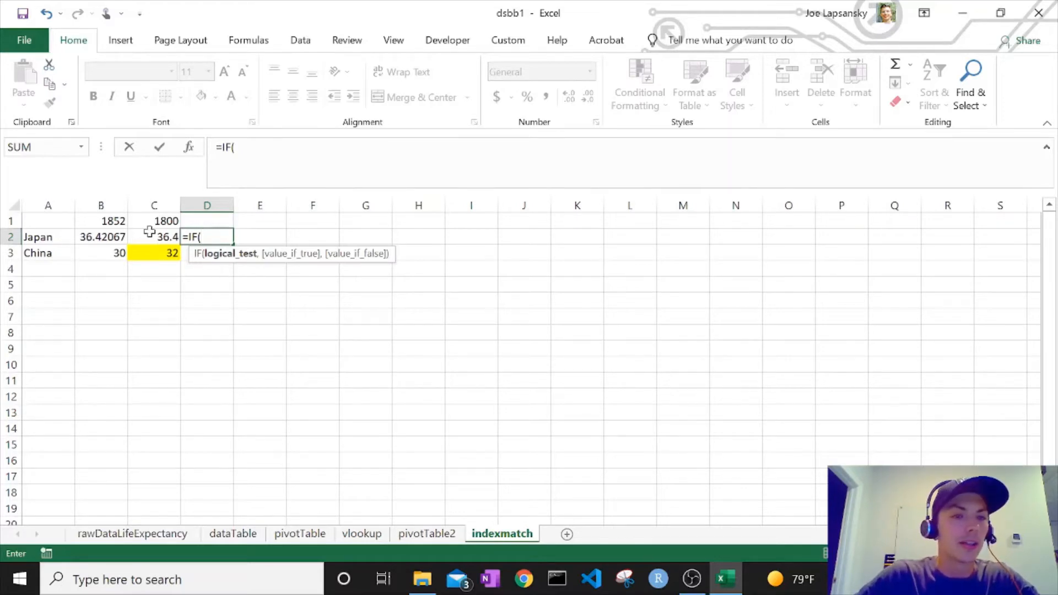
left_click(107, 238)
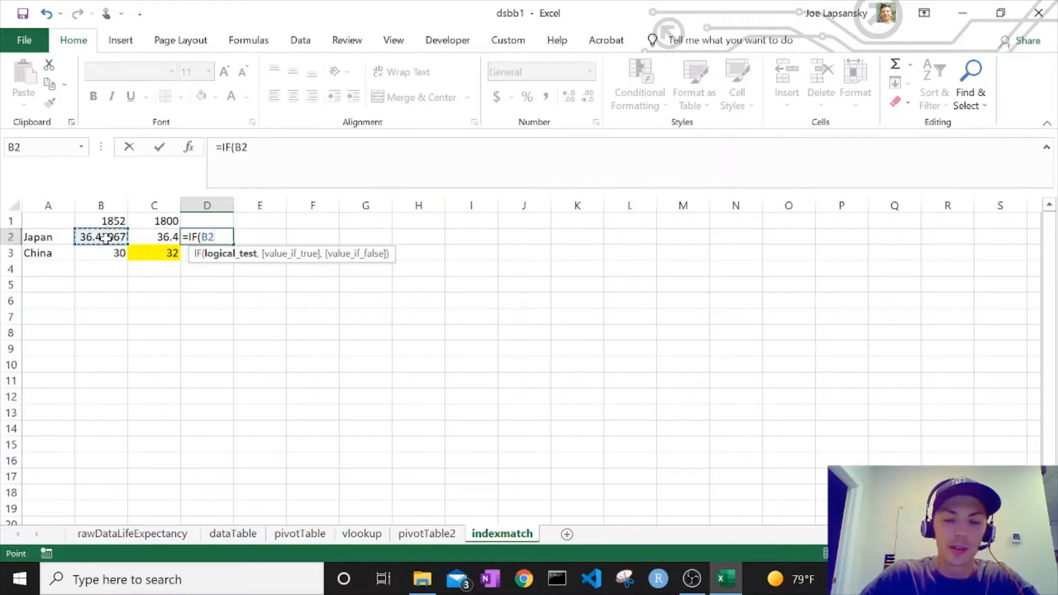
type("<4")
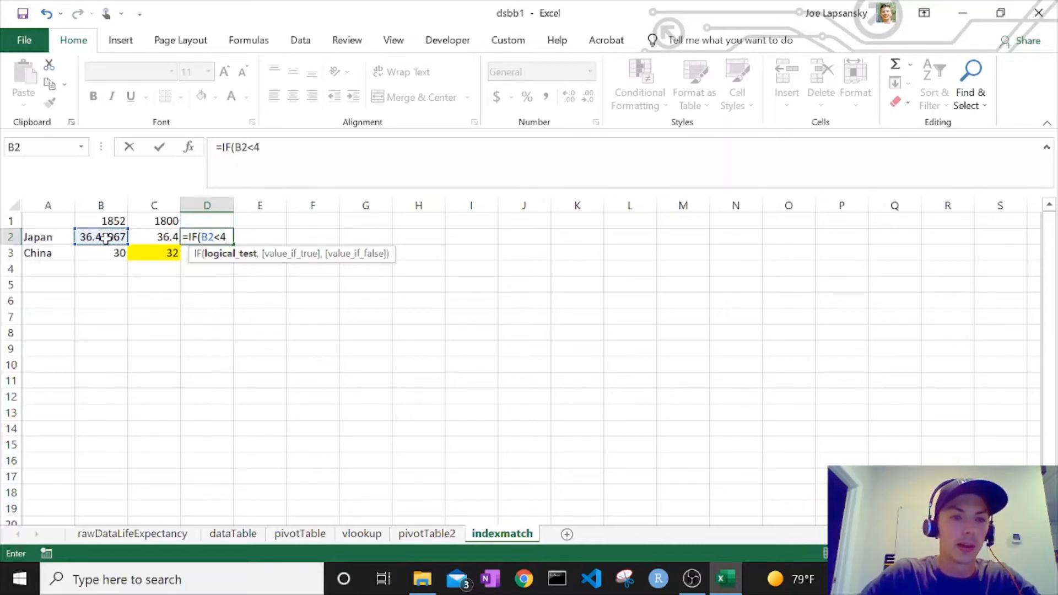
type("0")
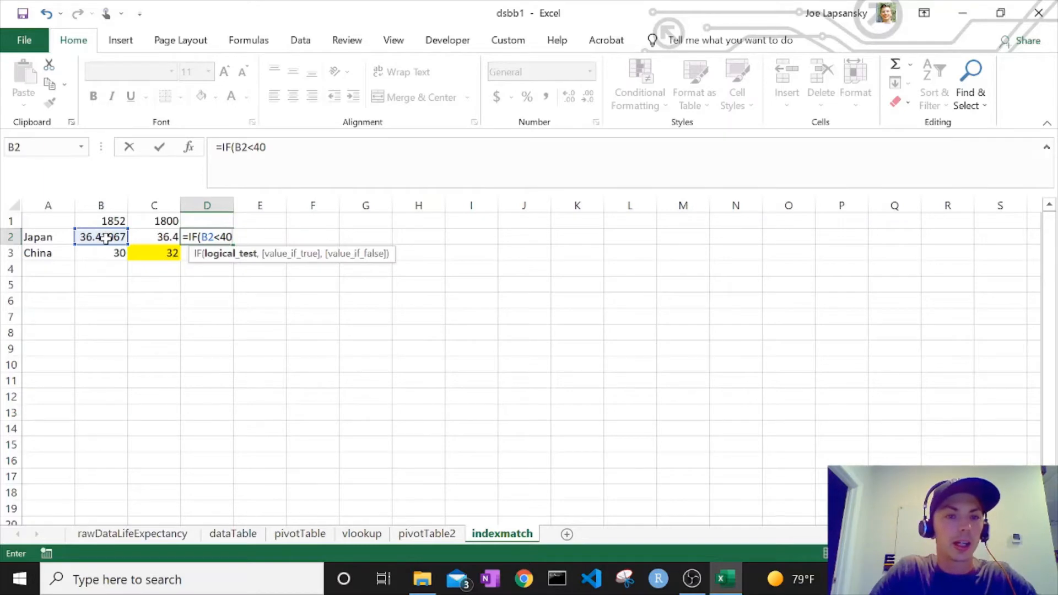
type(",")
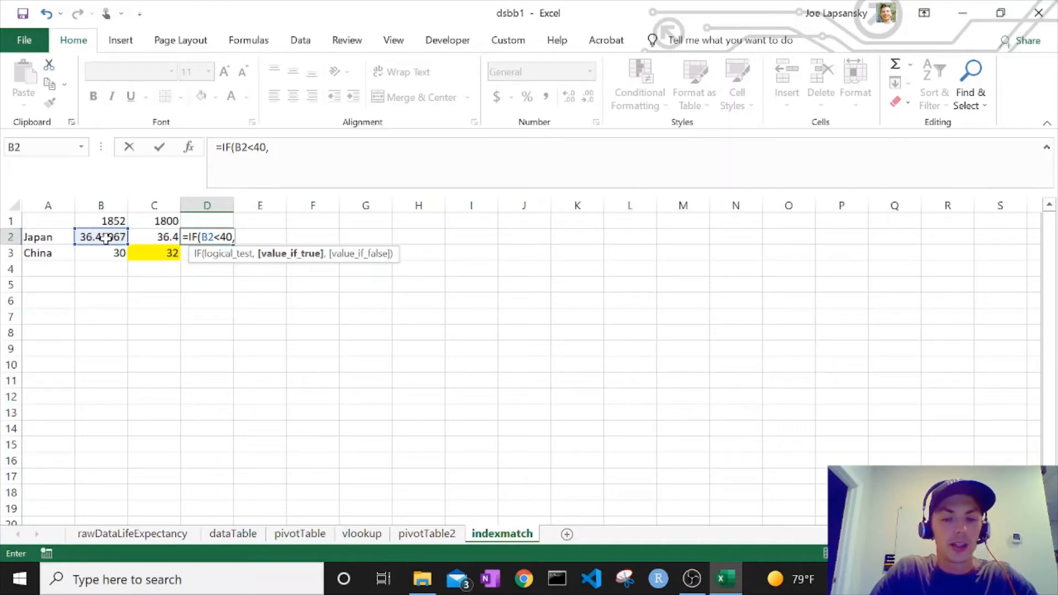
type("\"")
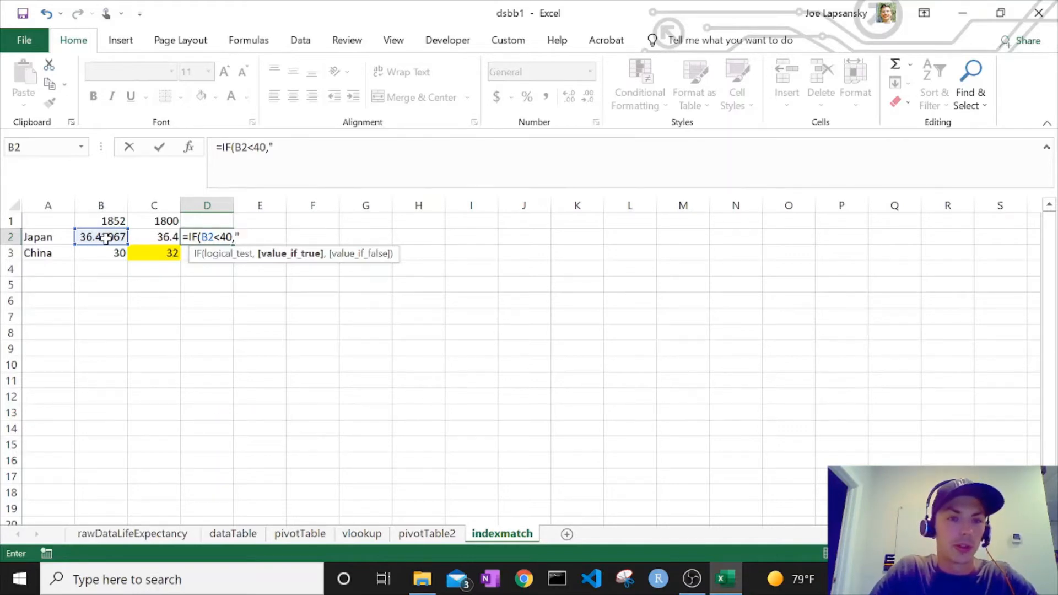
type("Low\"")
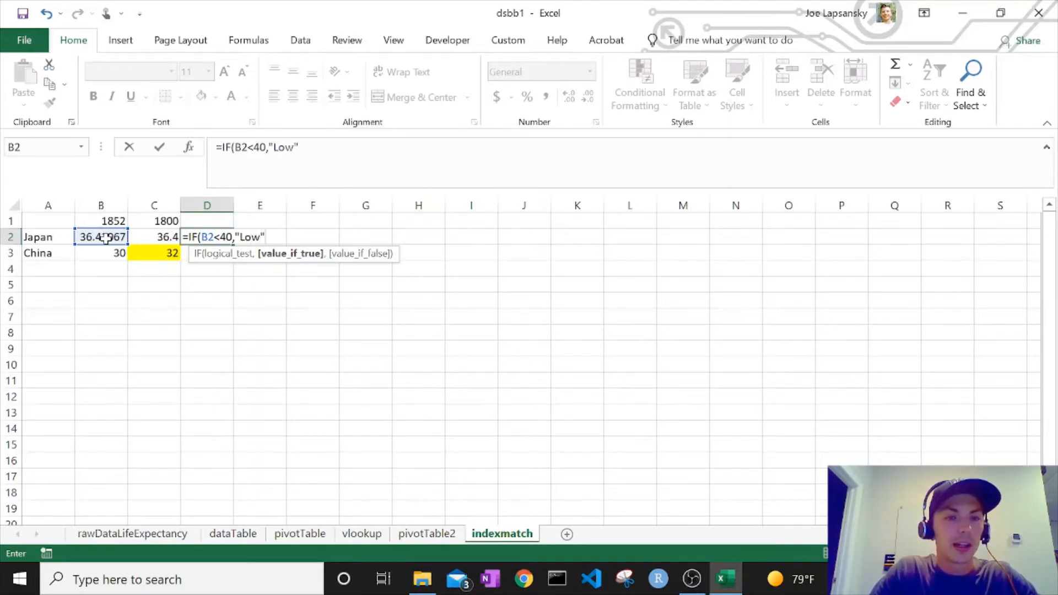
type(",")
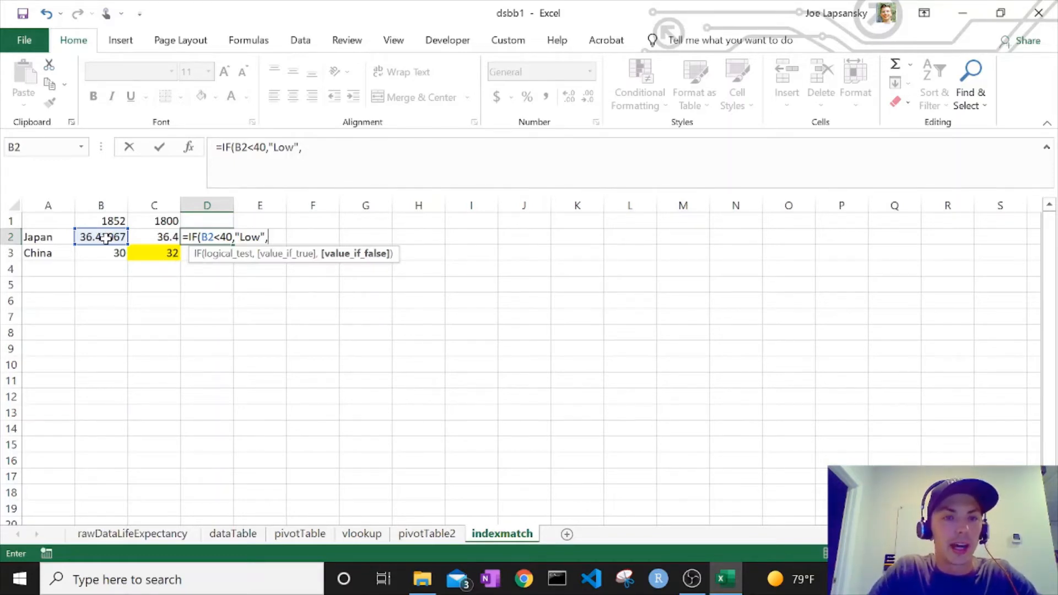
type("\"High\"")
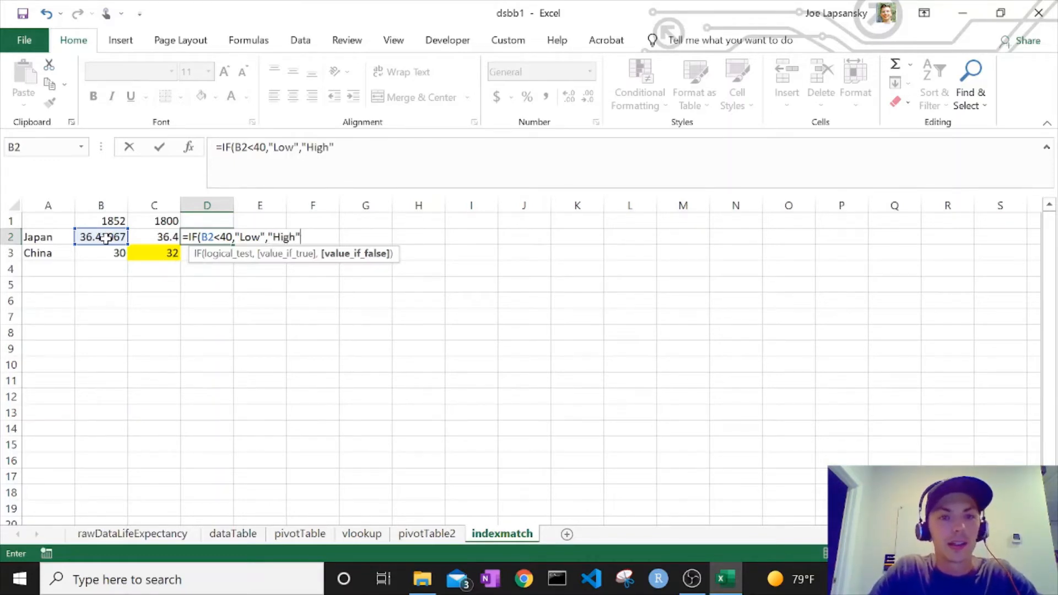
type(")")
key("Return")
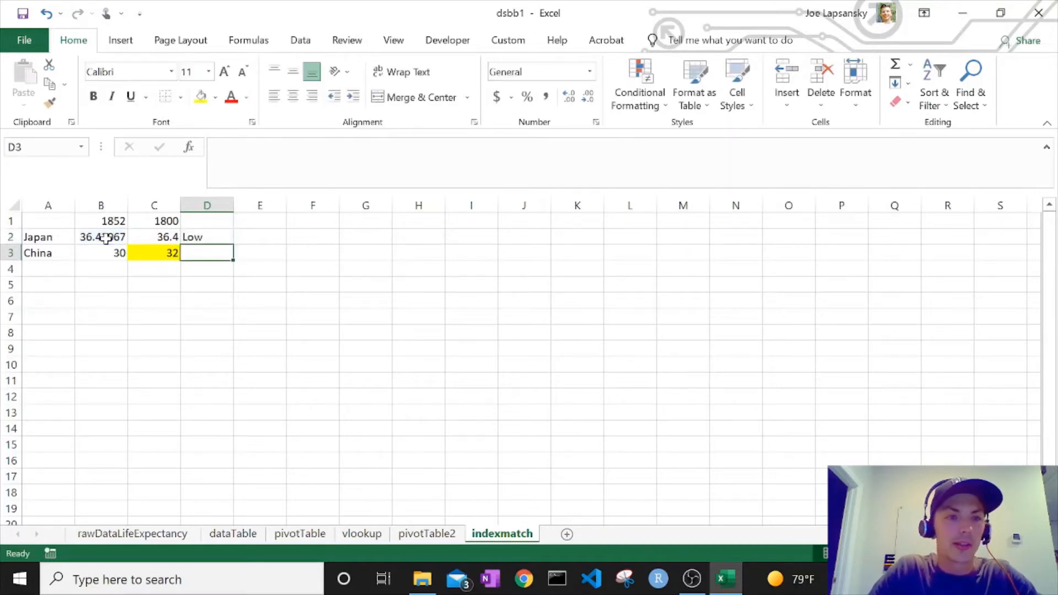
Step: Copy the IF formula from D2 down to the China row in D3
left_click(107, 238)
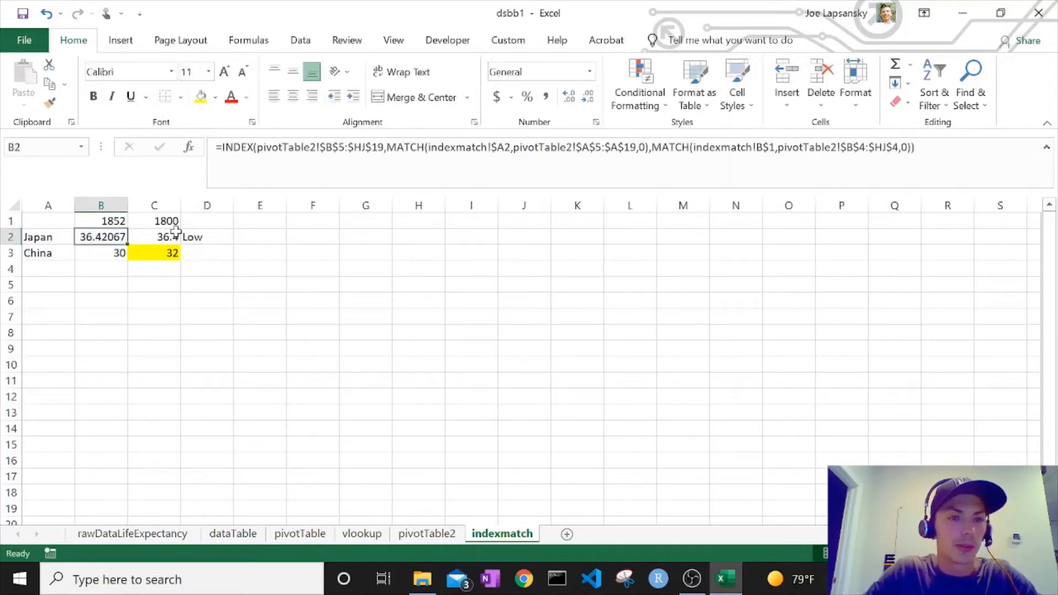
left_click(207, 235)
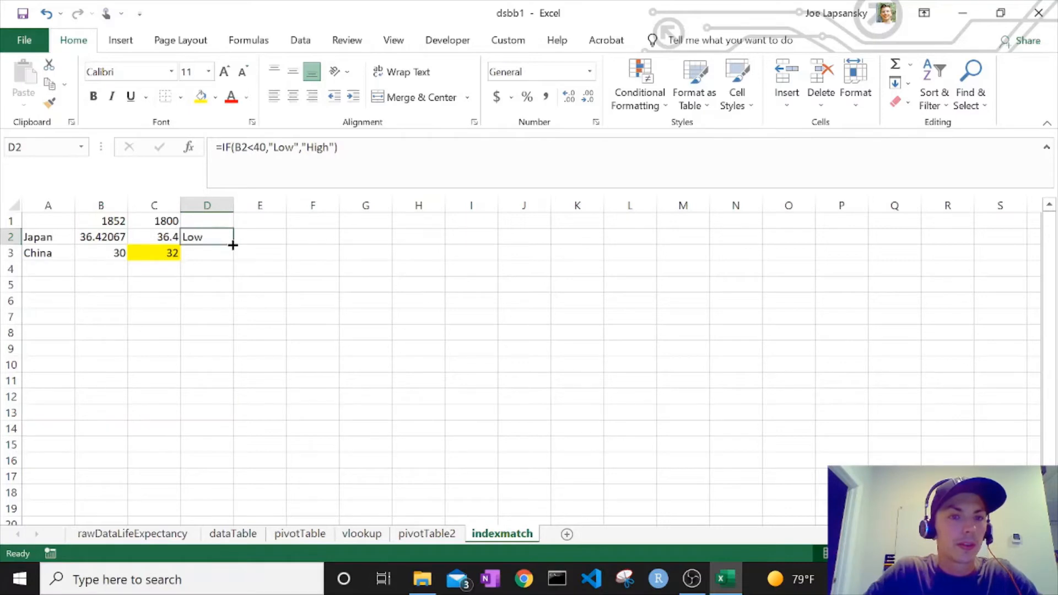
left_click_drag(232, 245, 231, 259)
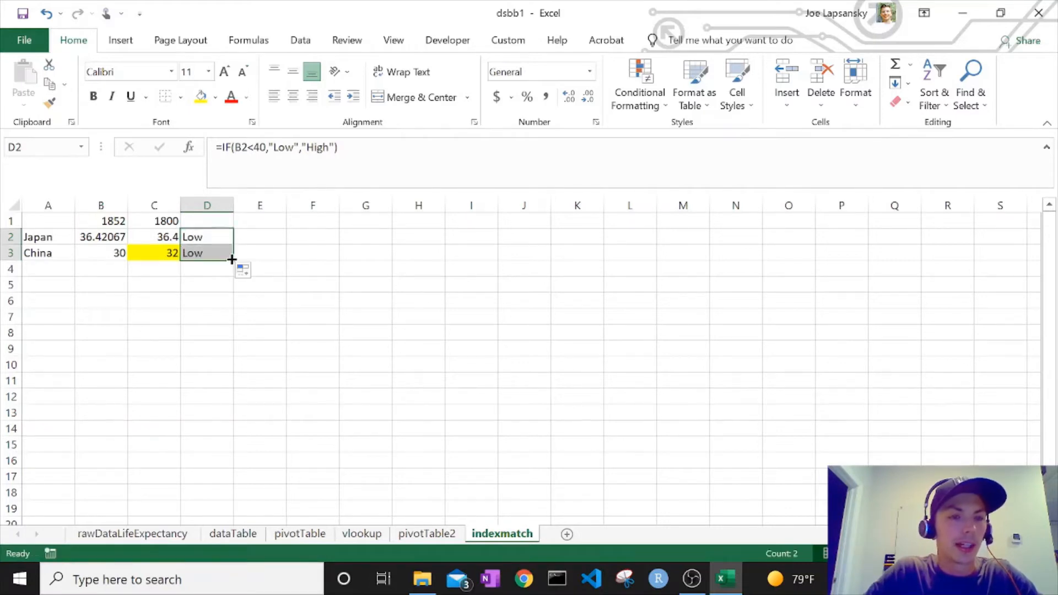
left_click(108, 255)
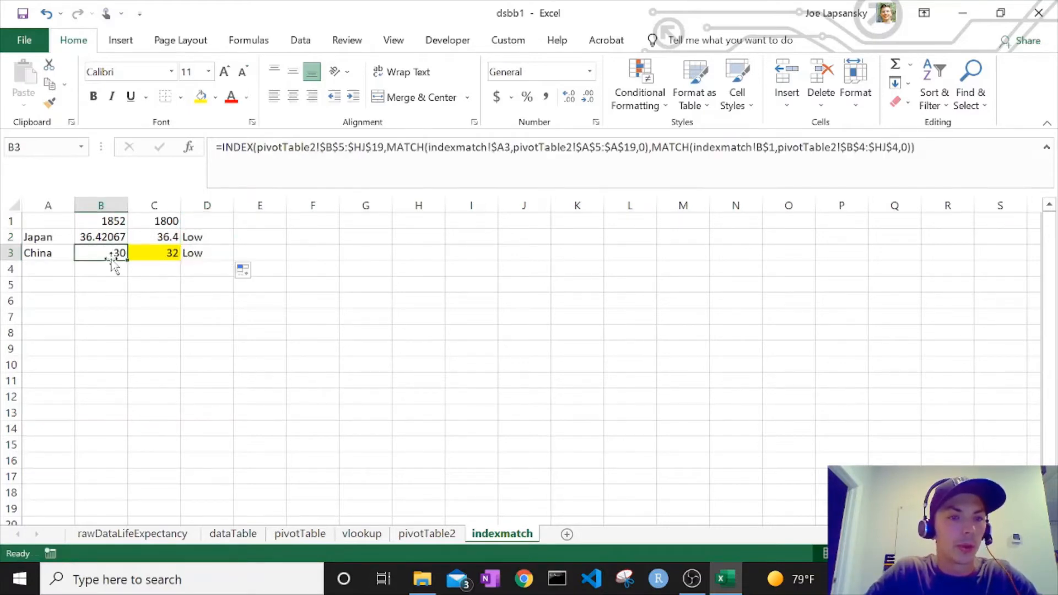
Step: Title the formula column "Life Expectancy Evaluation" in D1 and fit the column width to the heading
left_click(195, 221)
type("Life Ex")
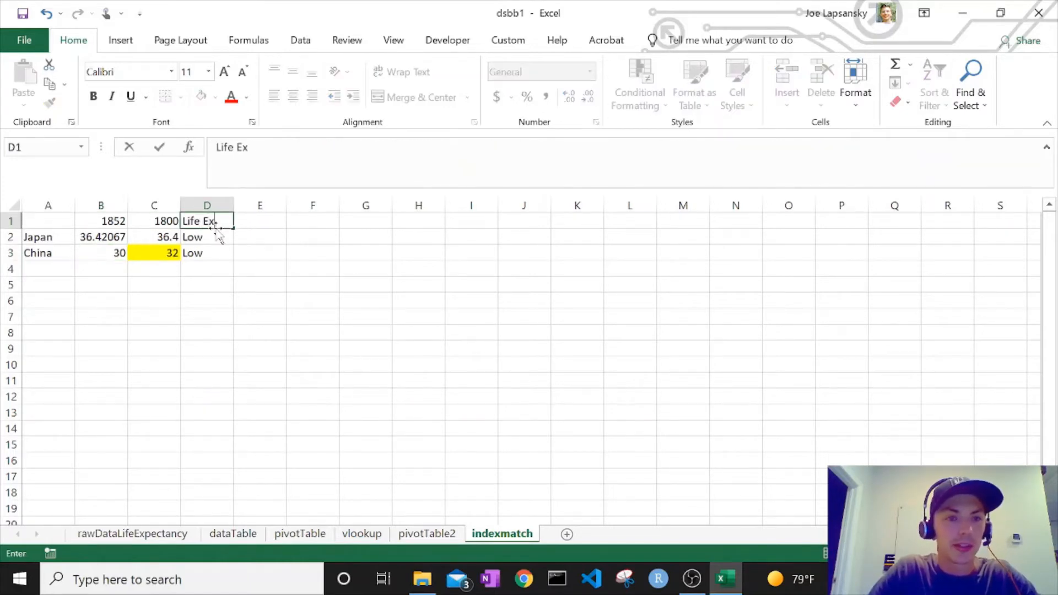
type("pectancy")
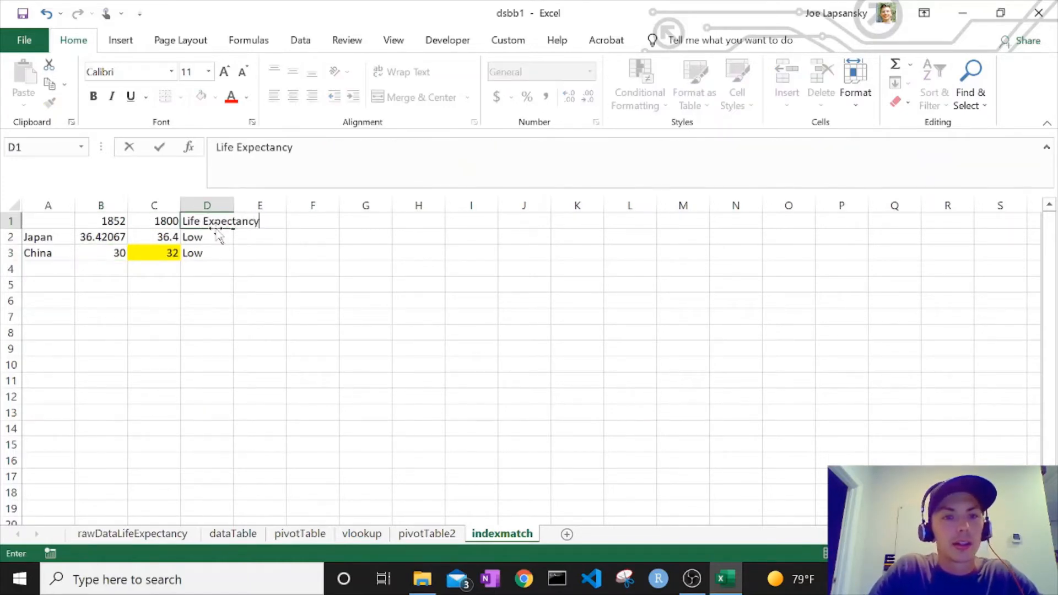
type(" Evaluation")
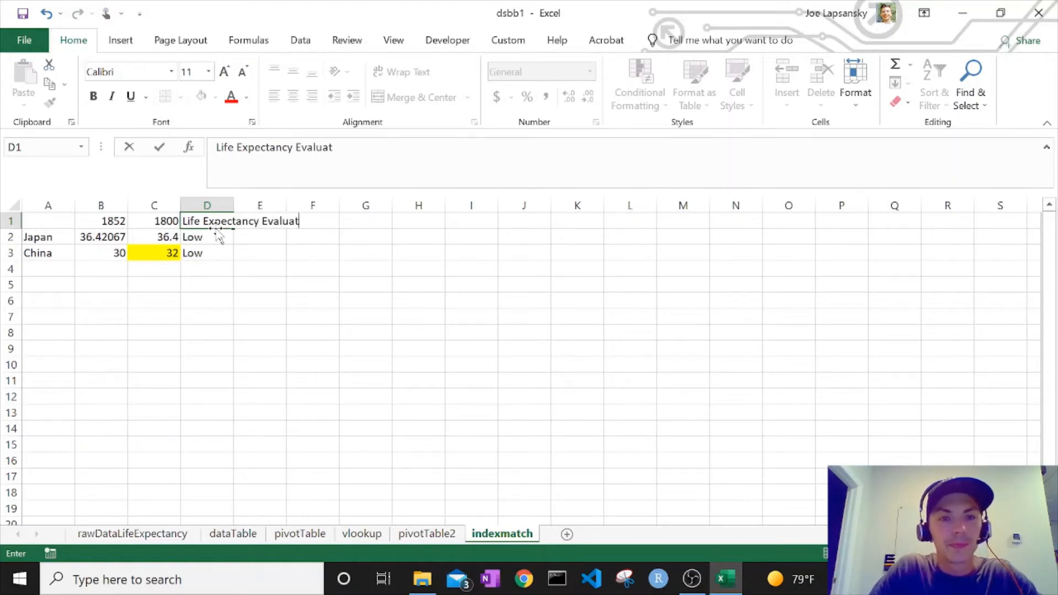
key("Return")
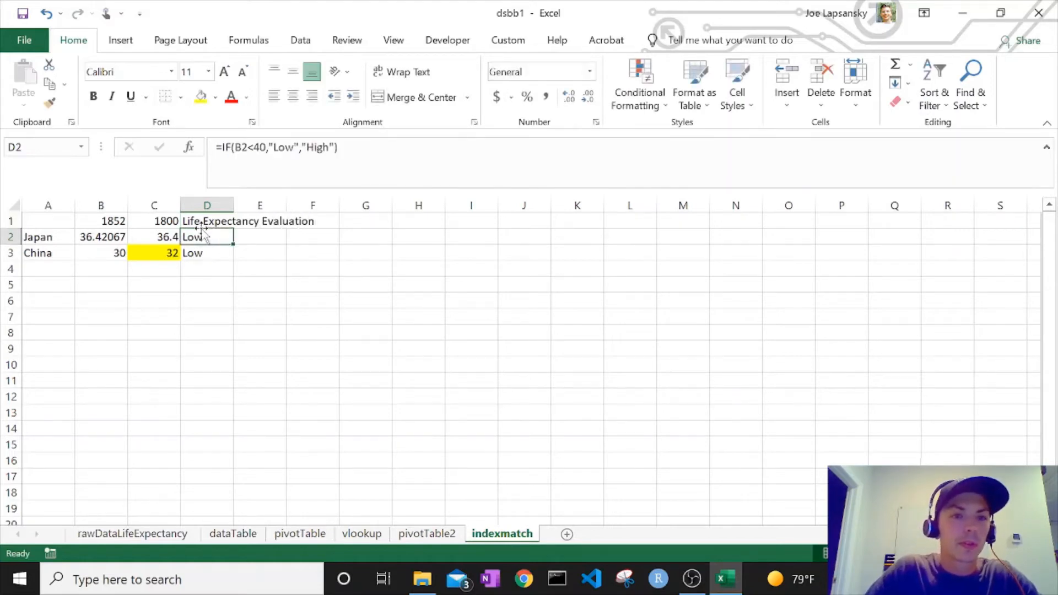
double_click(233, 205)
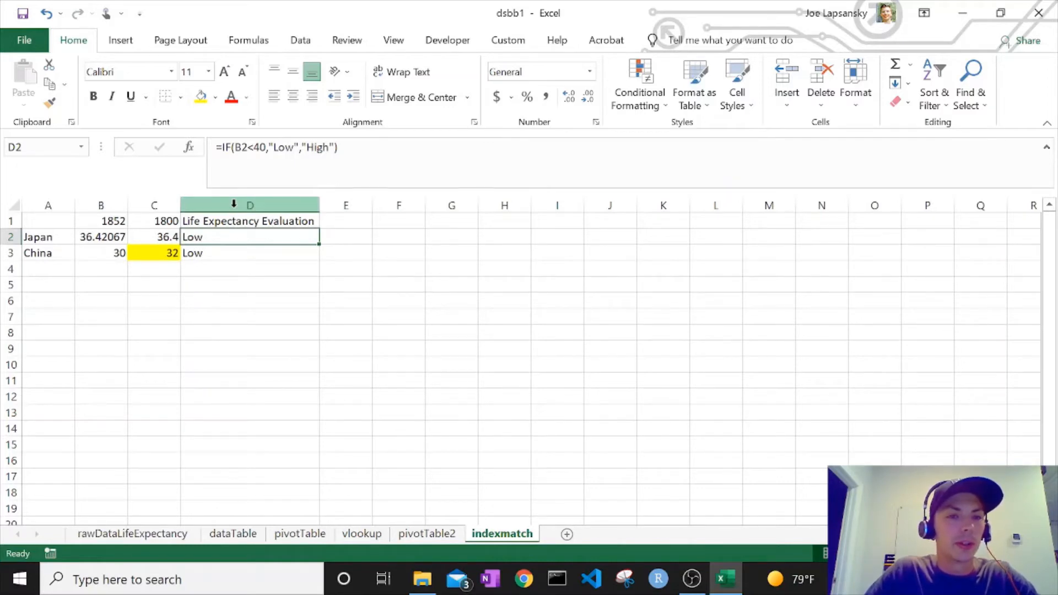
Step: Insert four blank columns before the Life Expectancy Evaluation column
left_click(233, 205)
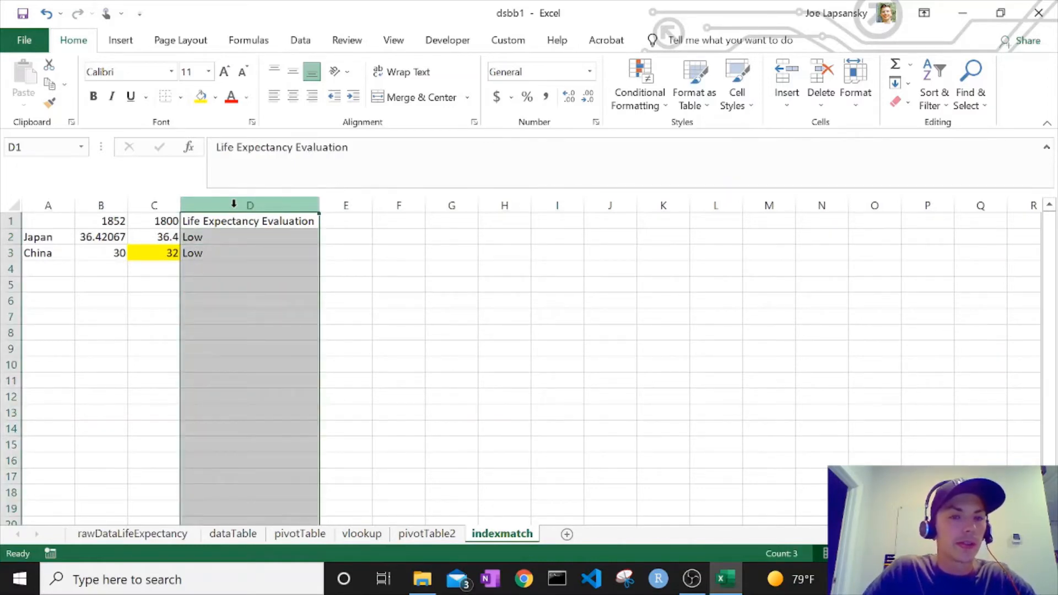
right_click(233, 205)
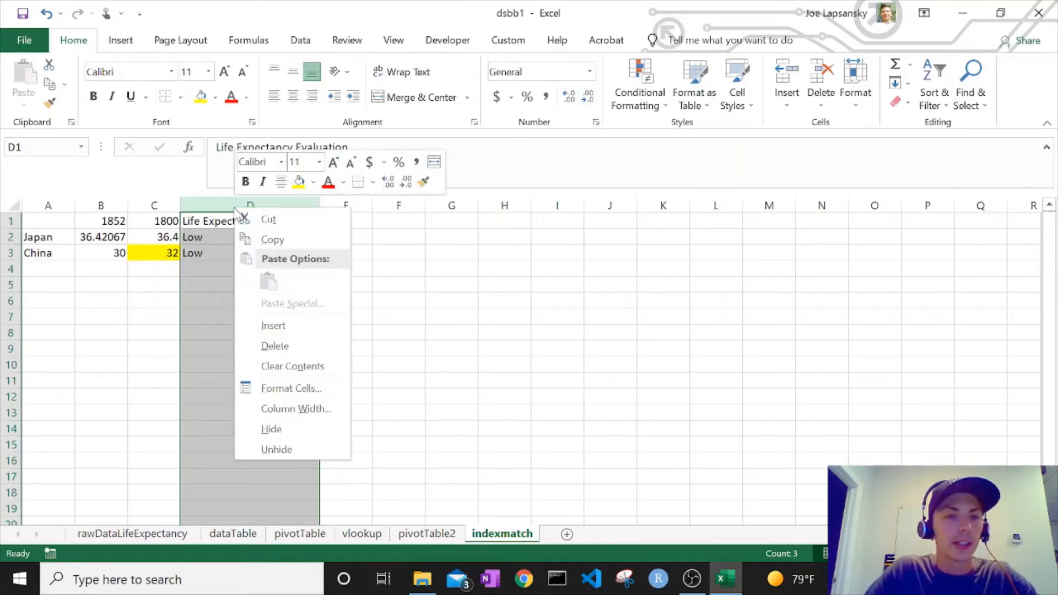
left_click(281, 325)
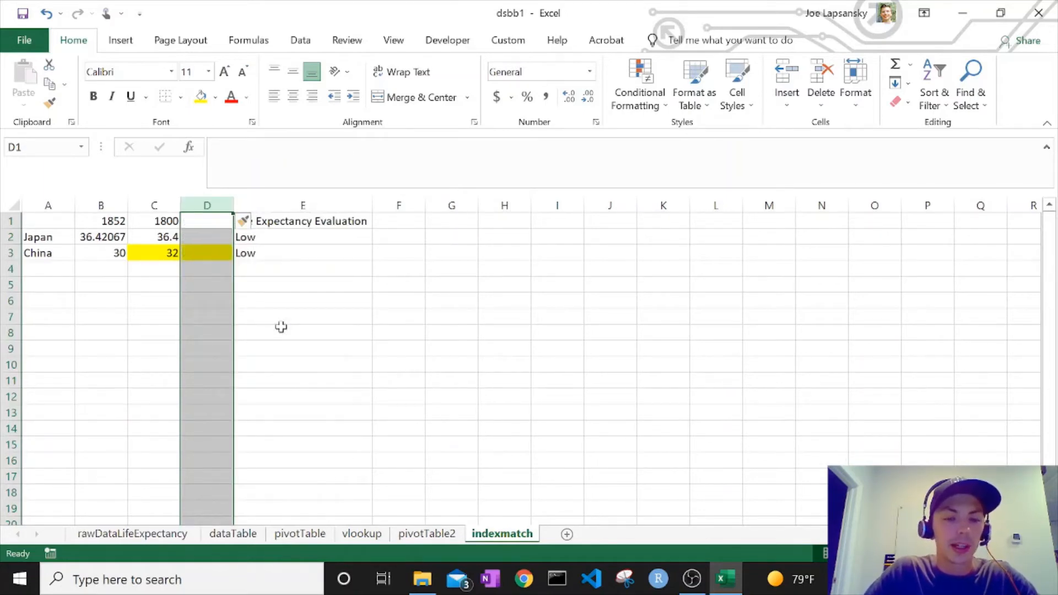
key("F4")
key("F4")
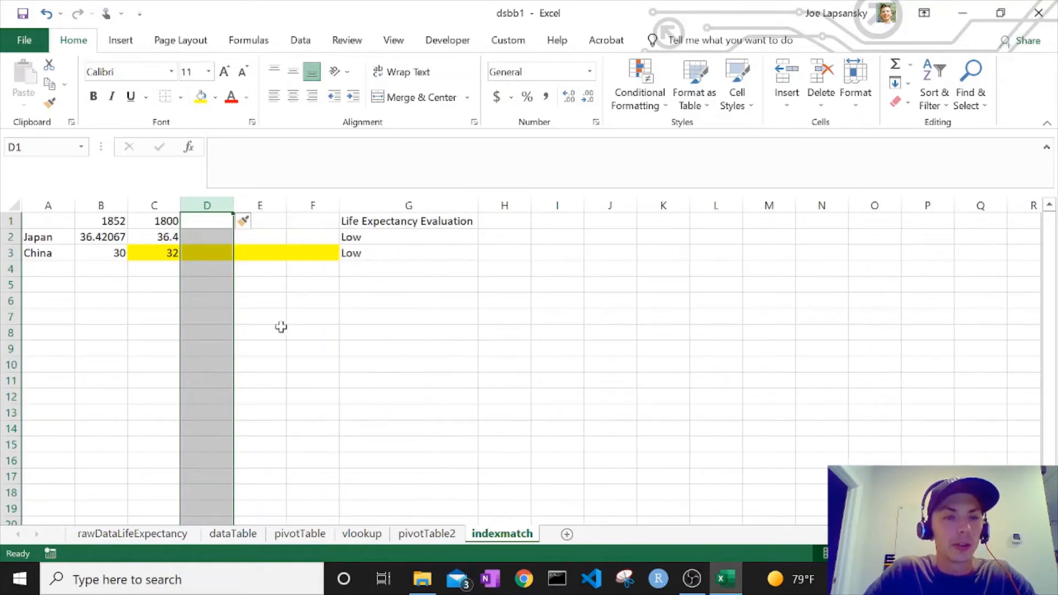
key("F4")
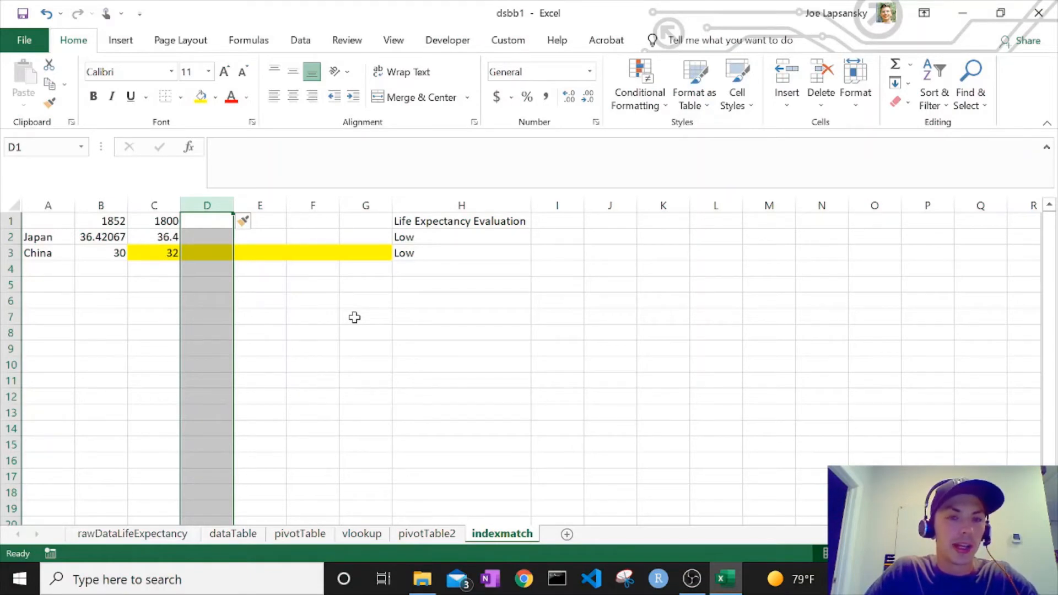
Step: Remove the yellow fill from cells C3 through G3 in the China row
left_click_drag(110, 221, 356, 221)
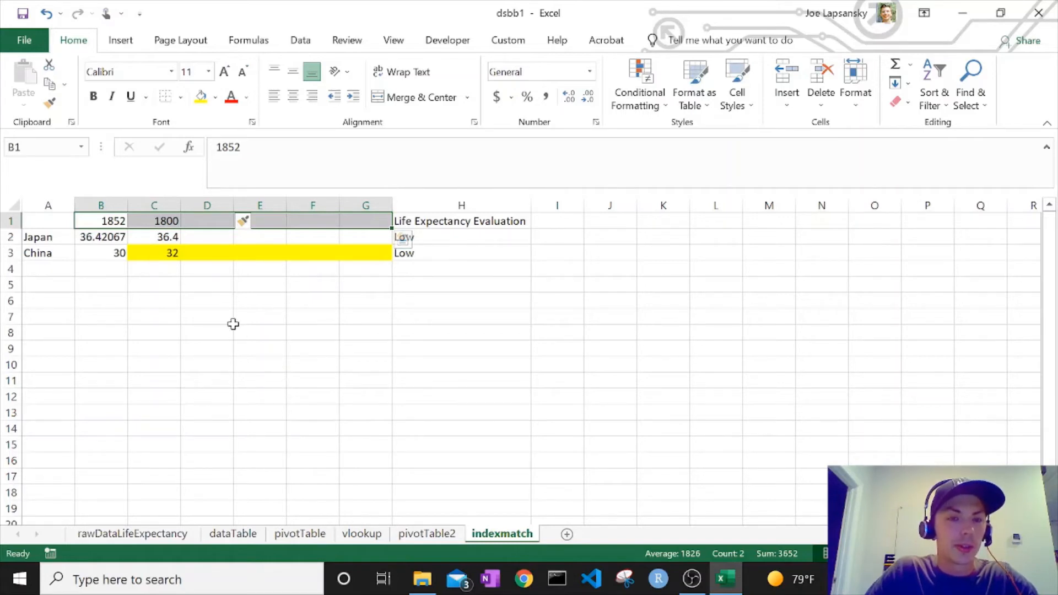
left_click_drag(373, 251, 169, 254)
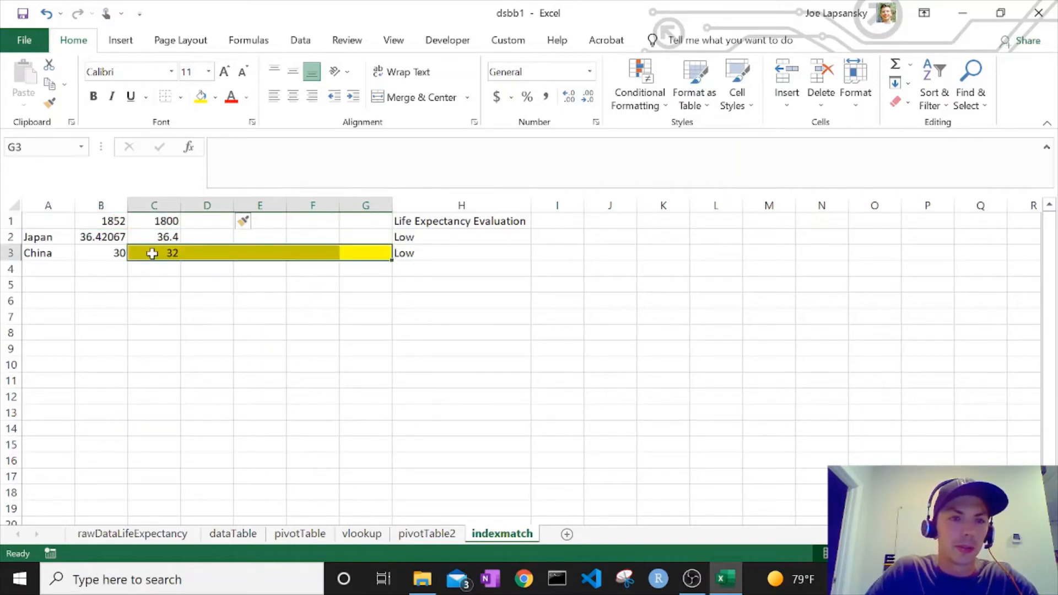
left_click(215, 97)
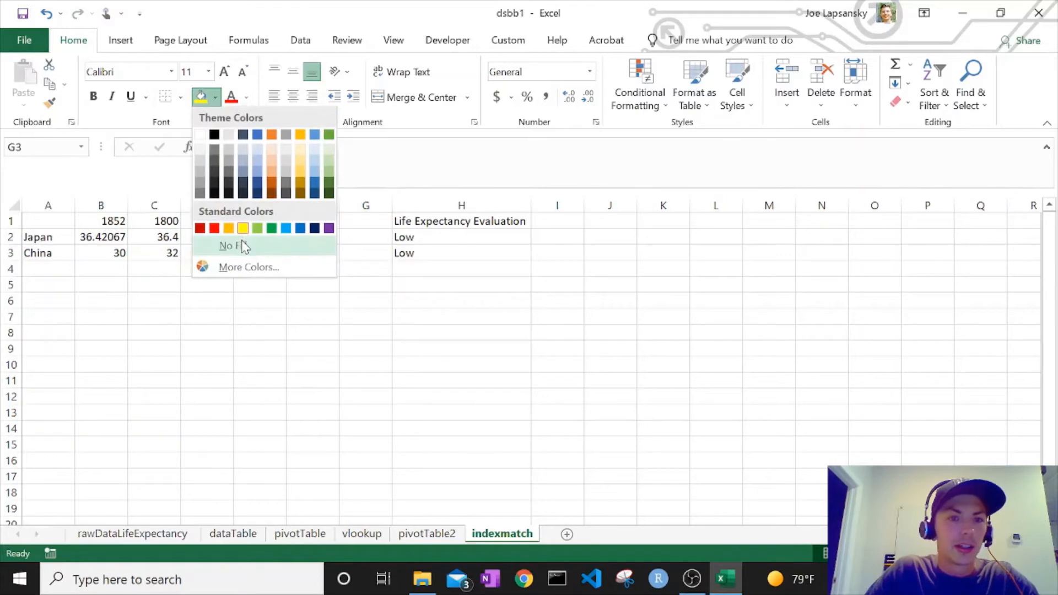
left_click(242, 245)
Step: Set the year headings to 1800 in B1 and 1850 in C1
left_click(120, 222)
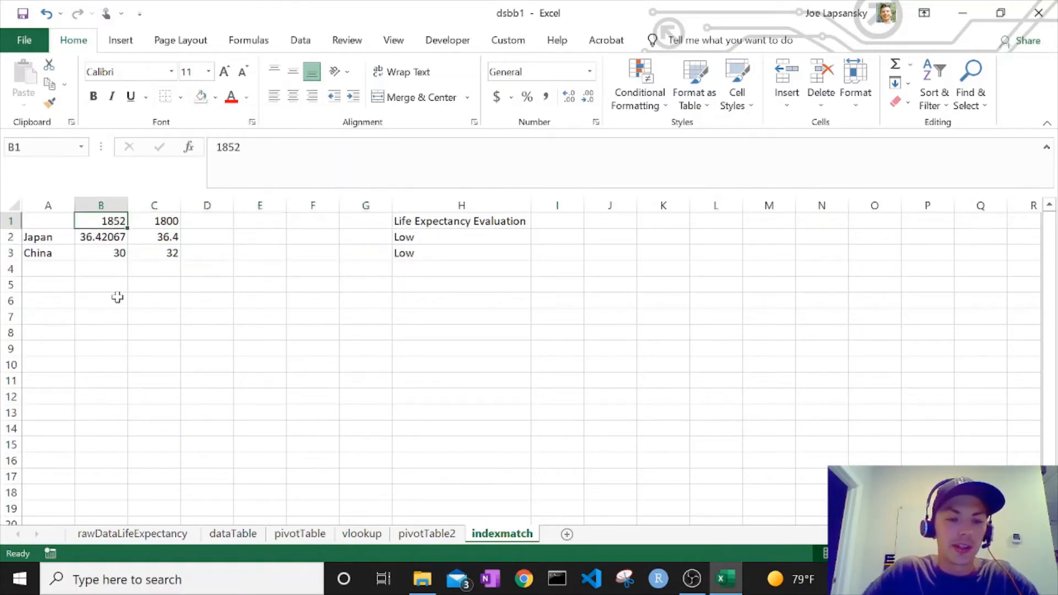
type("1800")
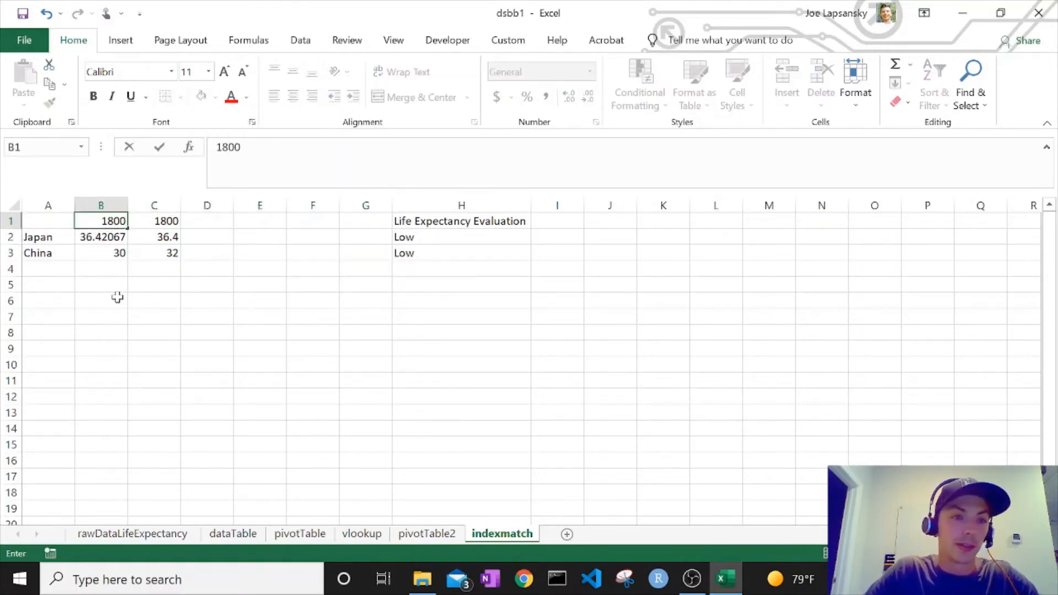
key("Return")
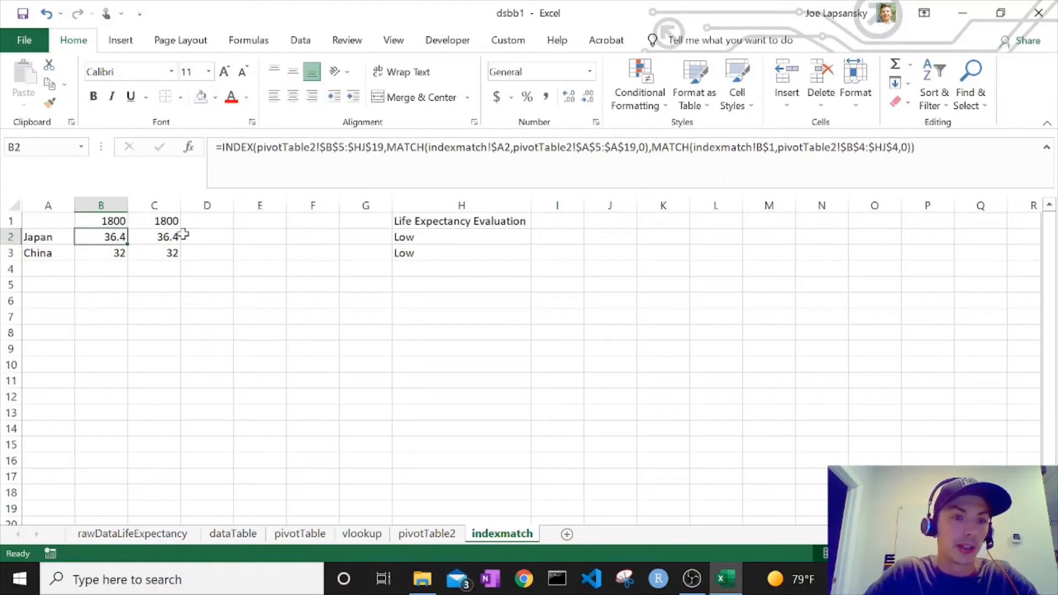
left_click(165, 220)
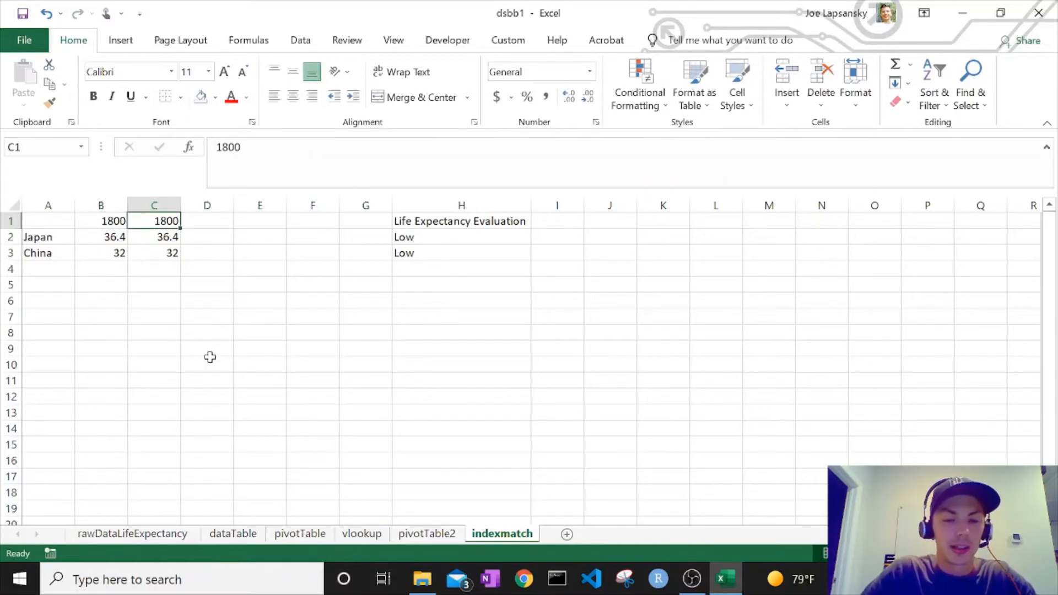
type("1850")
key("Return")
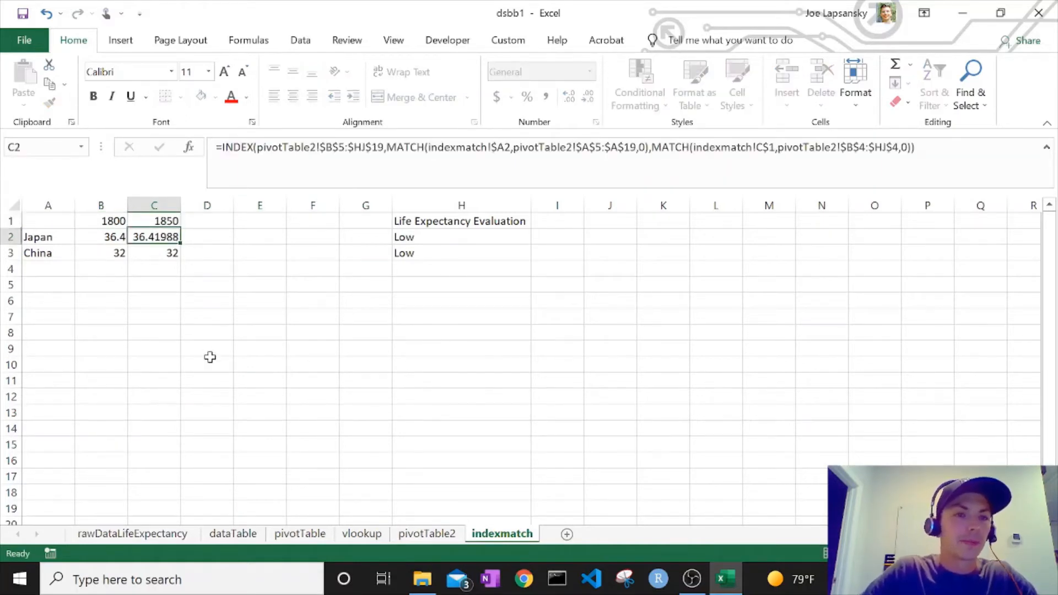
Step: Enter 1900 as the next year heading in D1
key("Up")
key("Right")
type("1900")
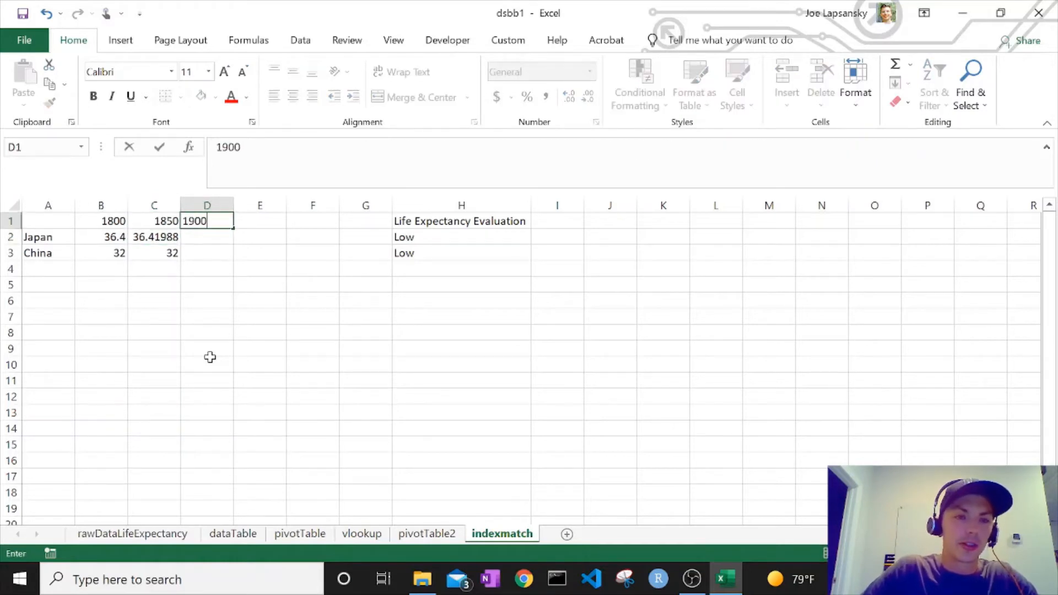
key("Return")
Step: Enter the formula =D1+50 in E1 and fill it across through G1 to continue the year headings
key("Up")
key("Right")
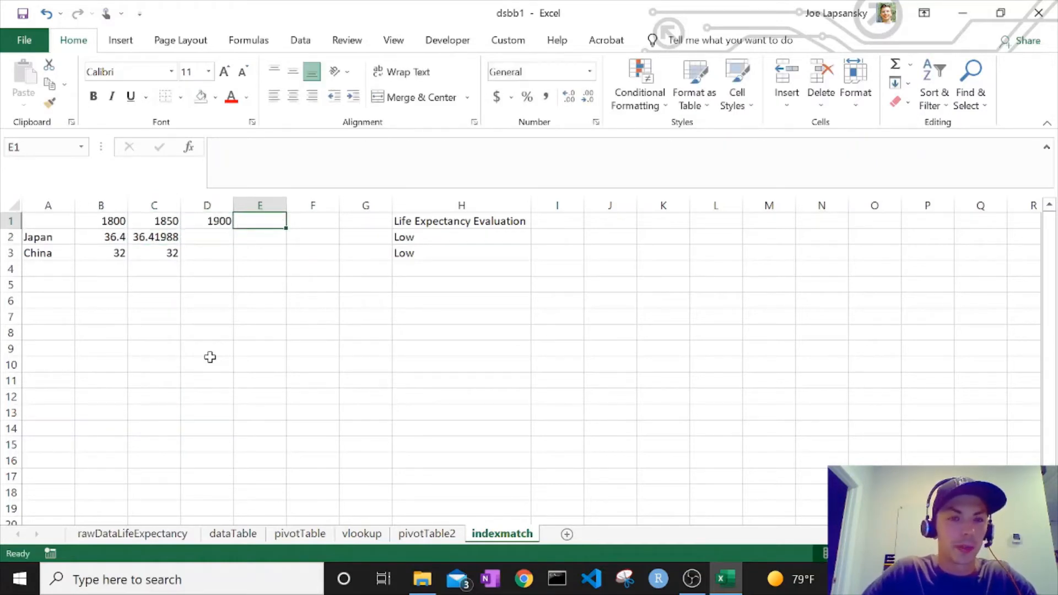
type("=")
key("Left")
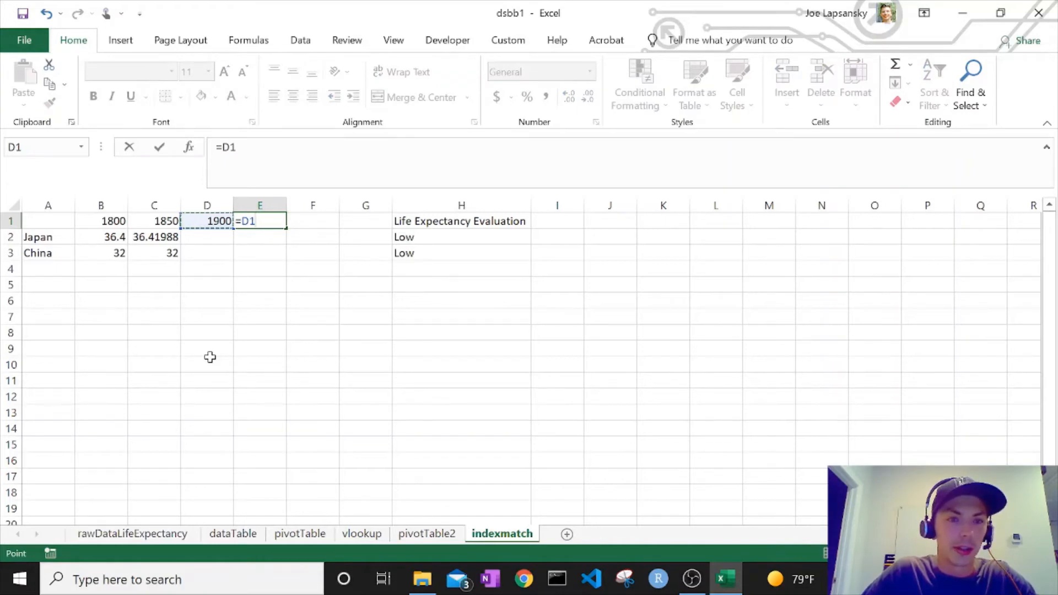
type("+50")
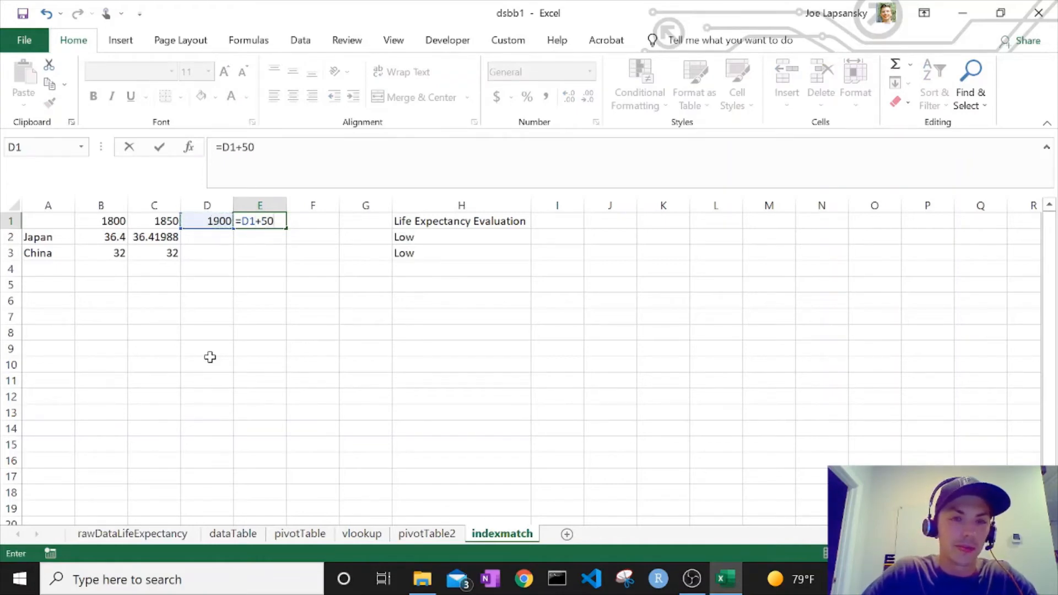
key("Return")
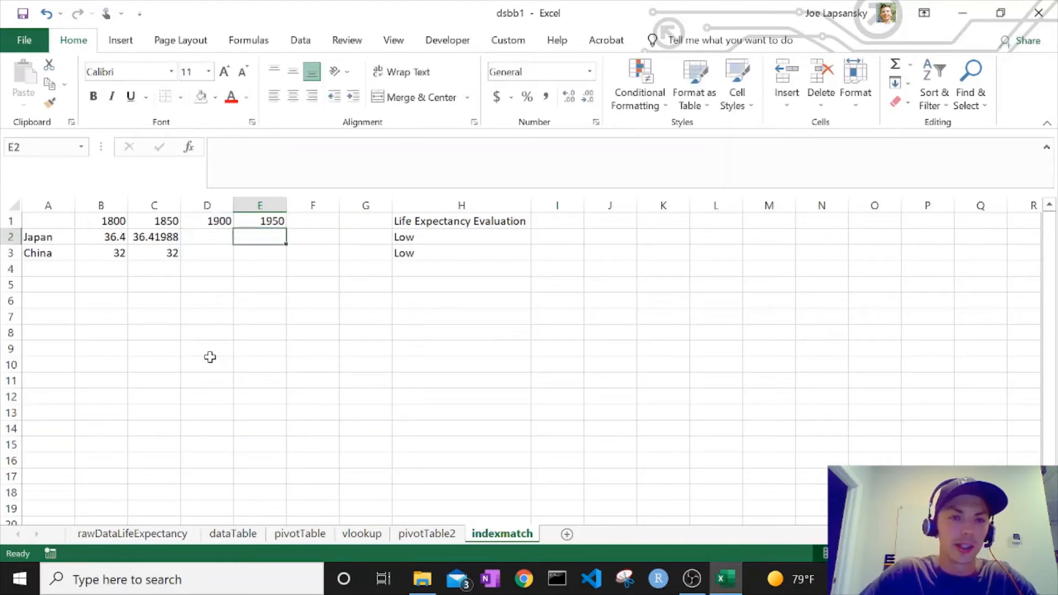
left_click(254, 219)
left_click_drag(288, 227, 331, 228)
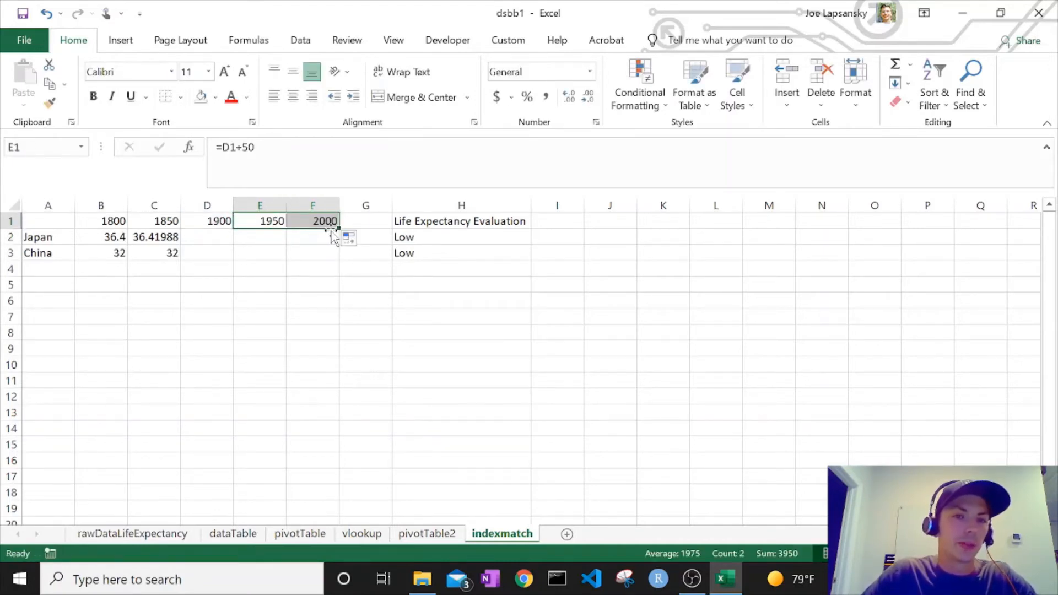
left_click_drag(336, 228, 378, 229)
Step: Replace the formula in G1 with the year 2016
left_click(376, 222)
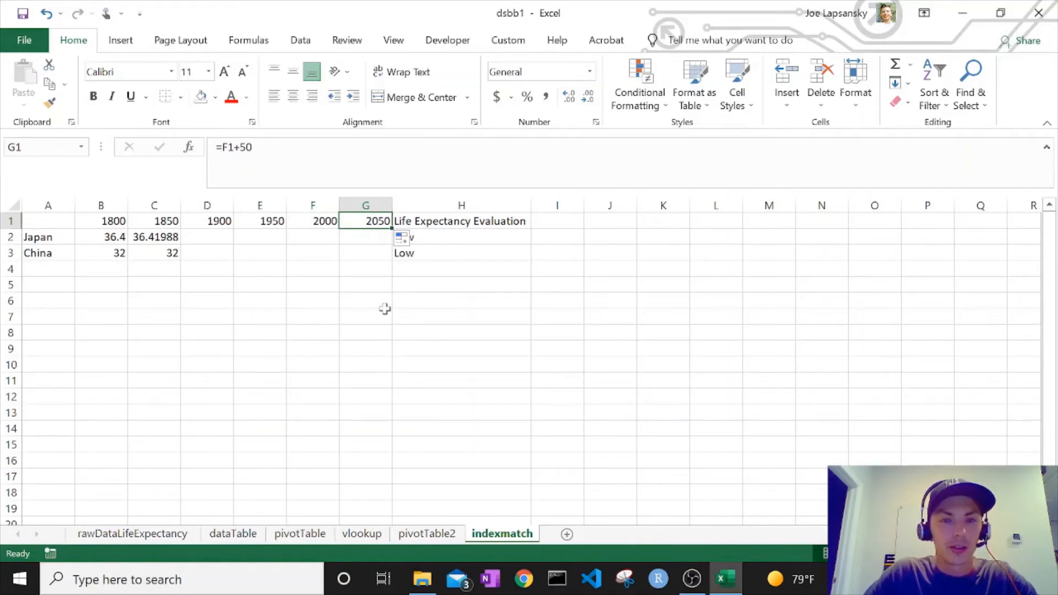
type("2016")
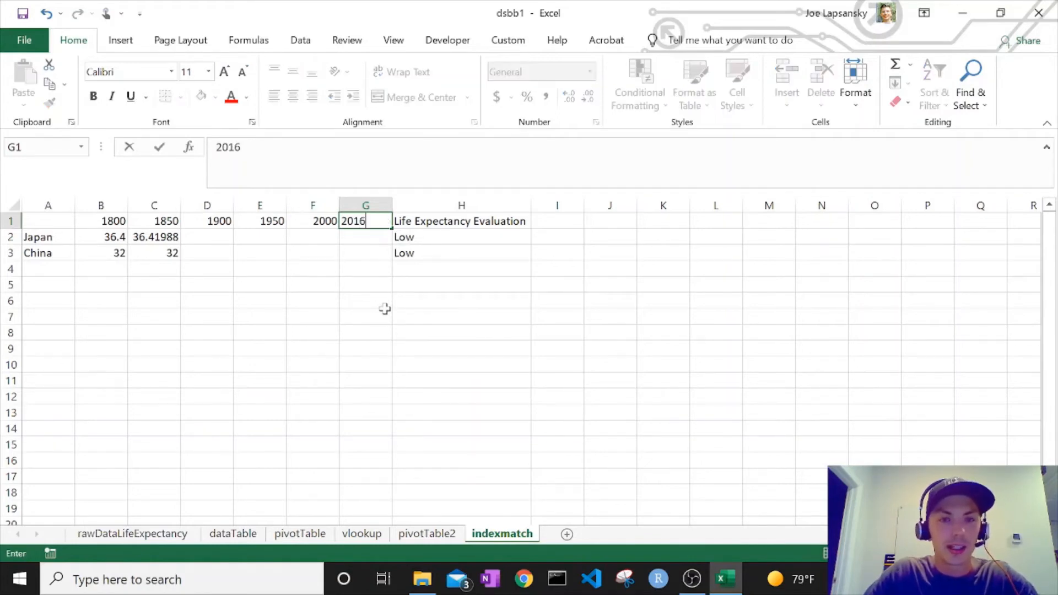
key("Return")
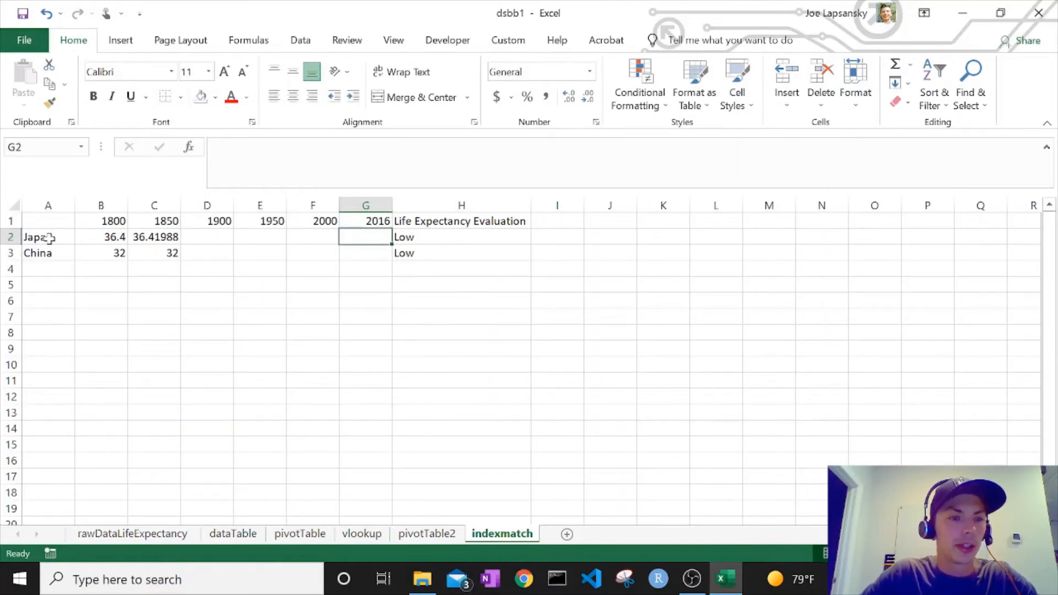
Step: Copy the country names in A5:A19 of pivotTable2 and paste them as values into indexmatch starting at A2
left_click_drag(33, 237, 35, 255)
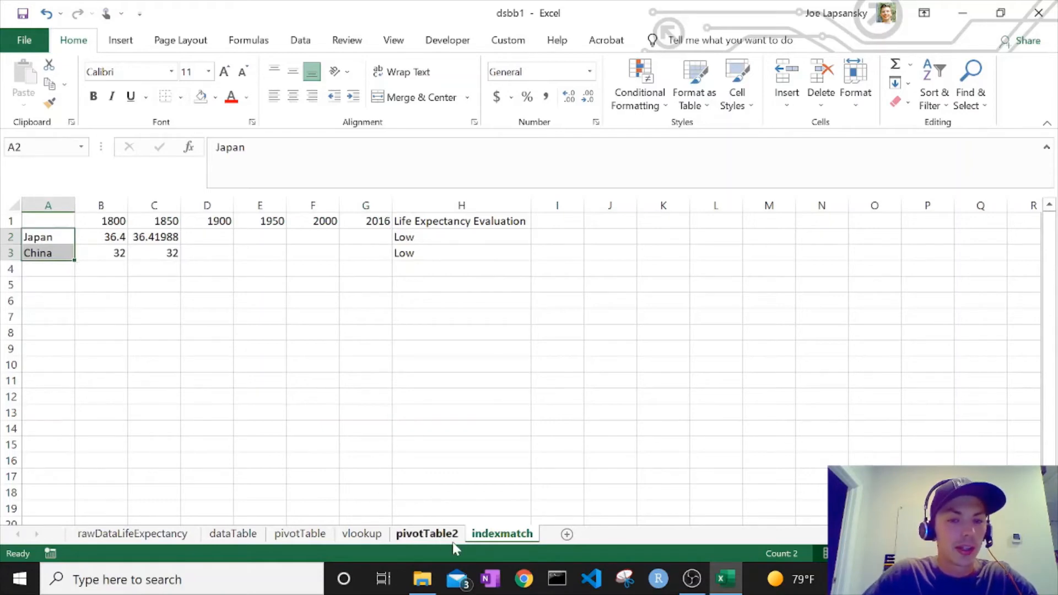
left_click(427, 533)
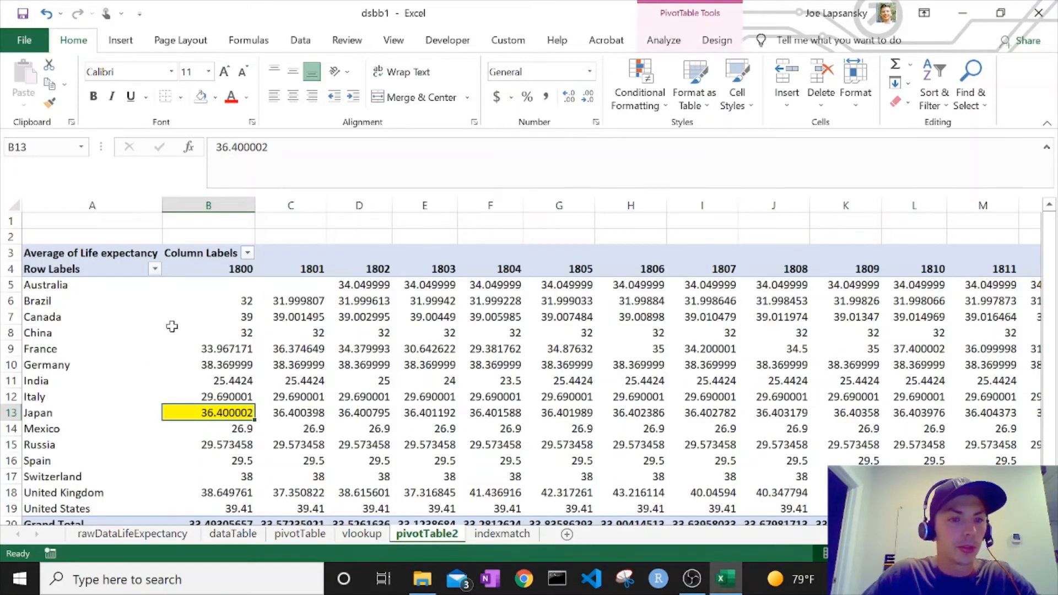
left_click_drag(55, 285, 33, 506)
key("ctrl+c")
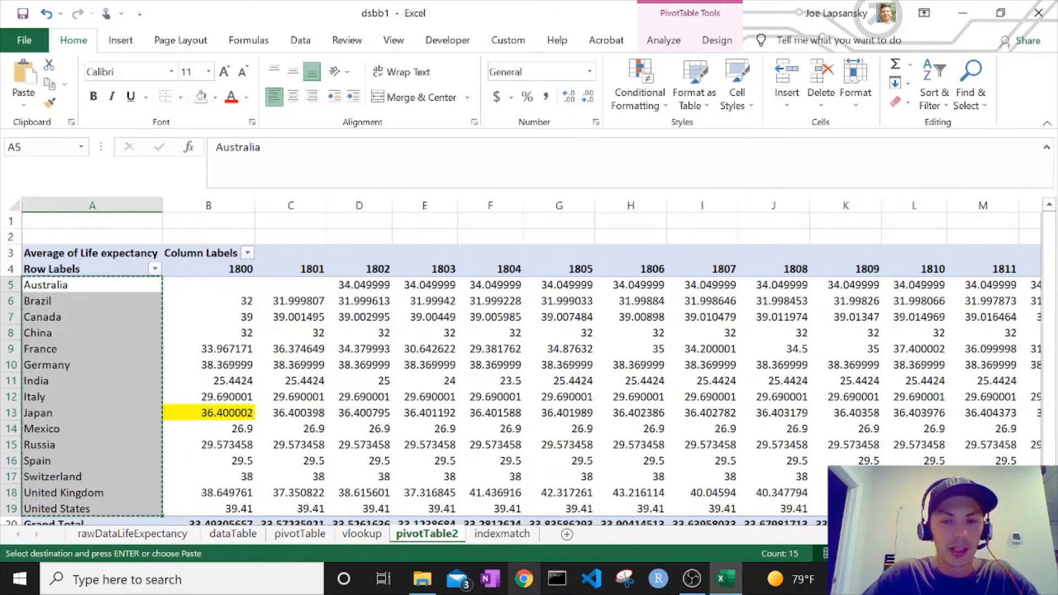
left_click(512, 537)
left_click(42, 237)
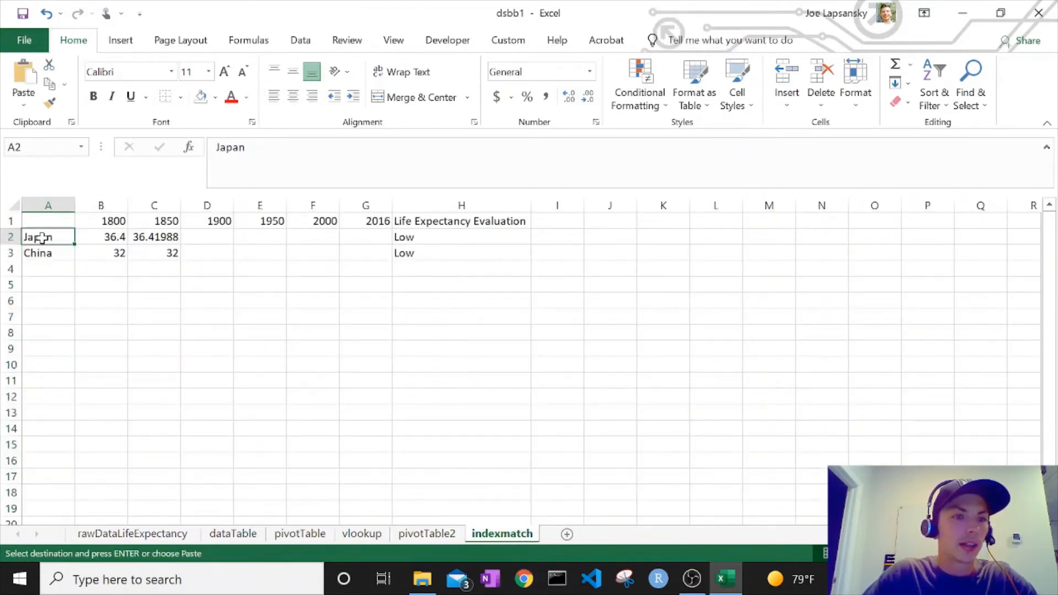
right_click(43, 242)
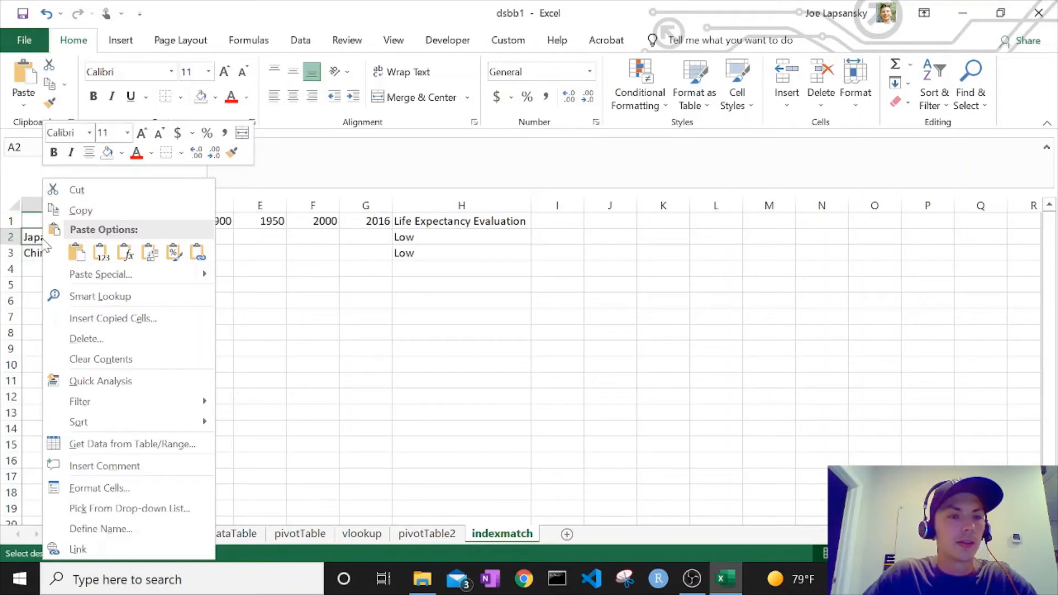
left_click(103, 253)
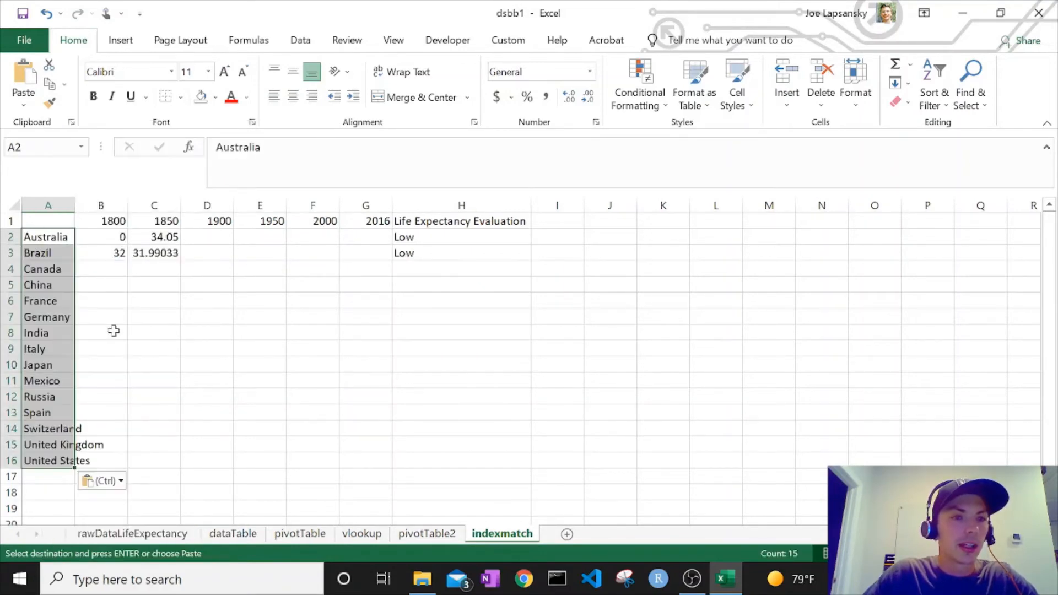
Step: Fill the INDEX/MATCH formula from B2 through G16 and fit the widths of columns A to G to their contents
left_click(117, 237)
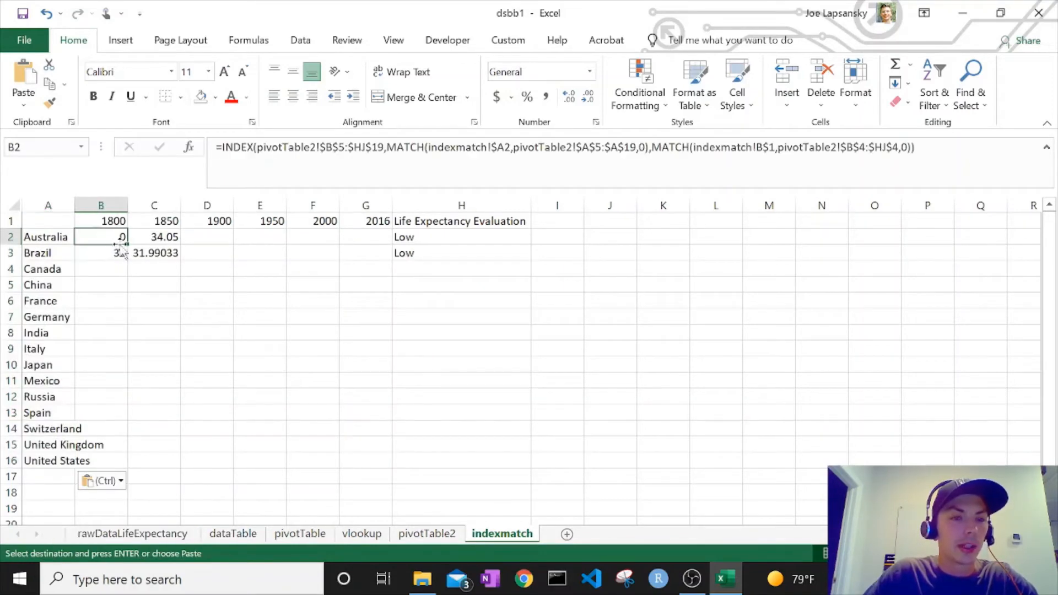
left_click_drag(125, 247, 378, 470)
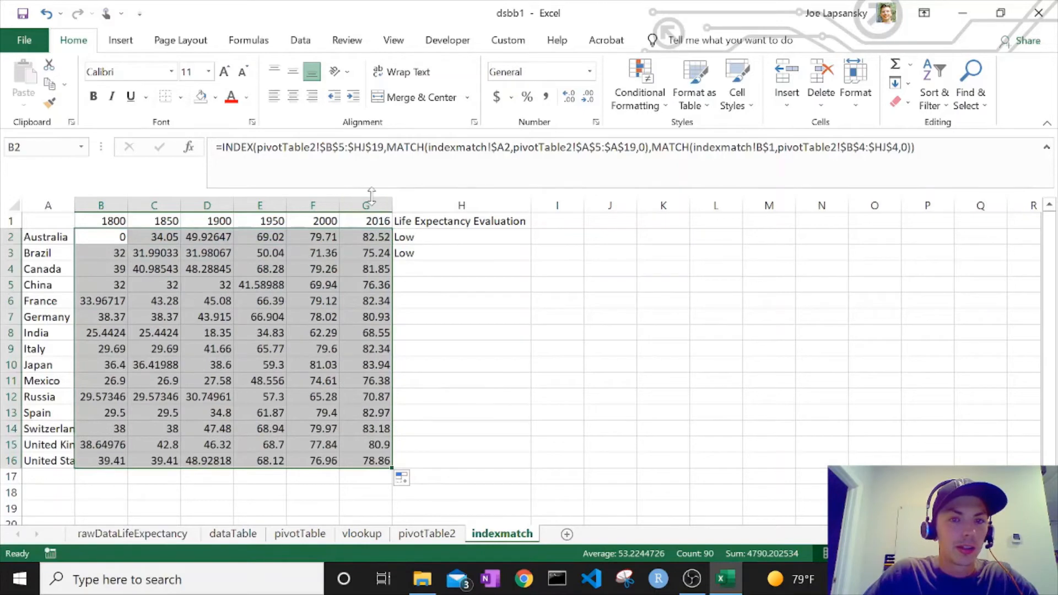
left_click_drag(372, 205, 79, 207)
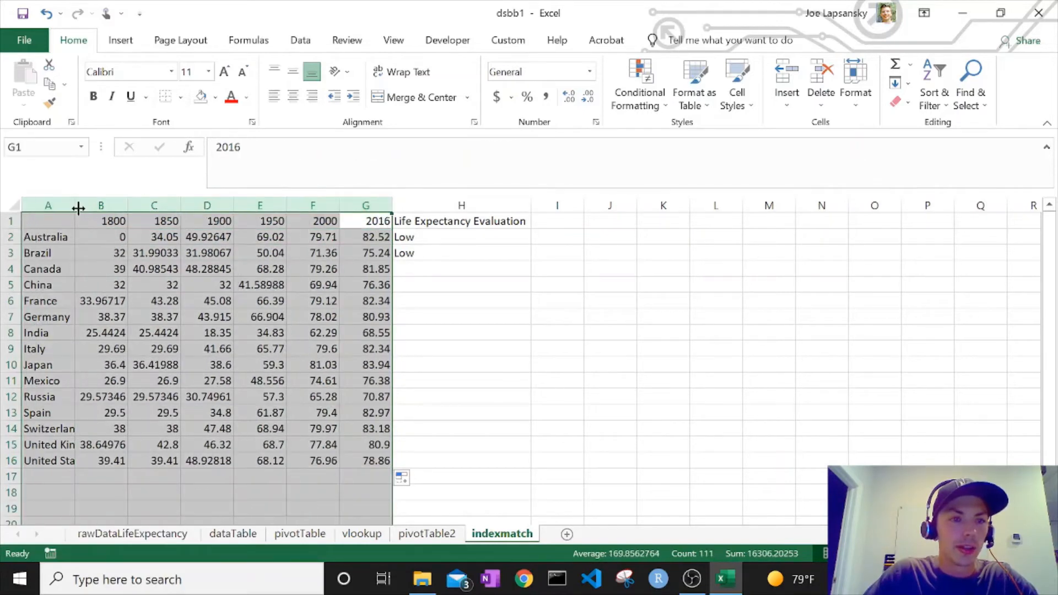
double_click(76, 207)
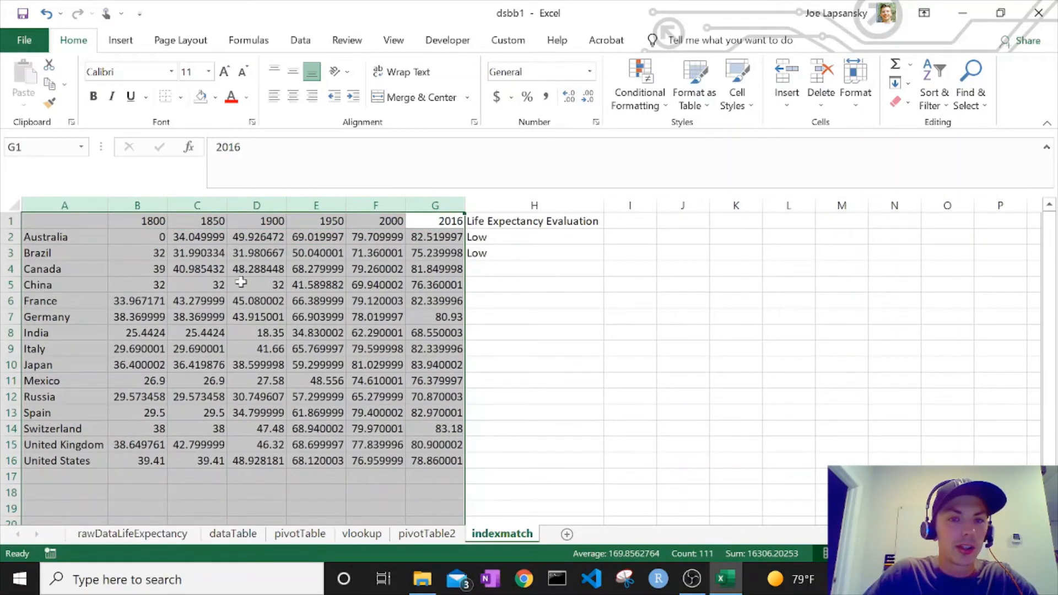
left_click(241, 282)
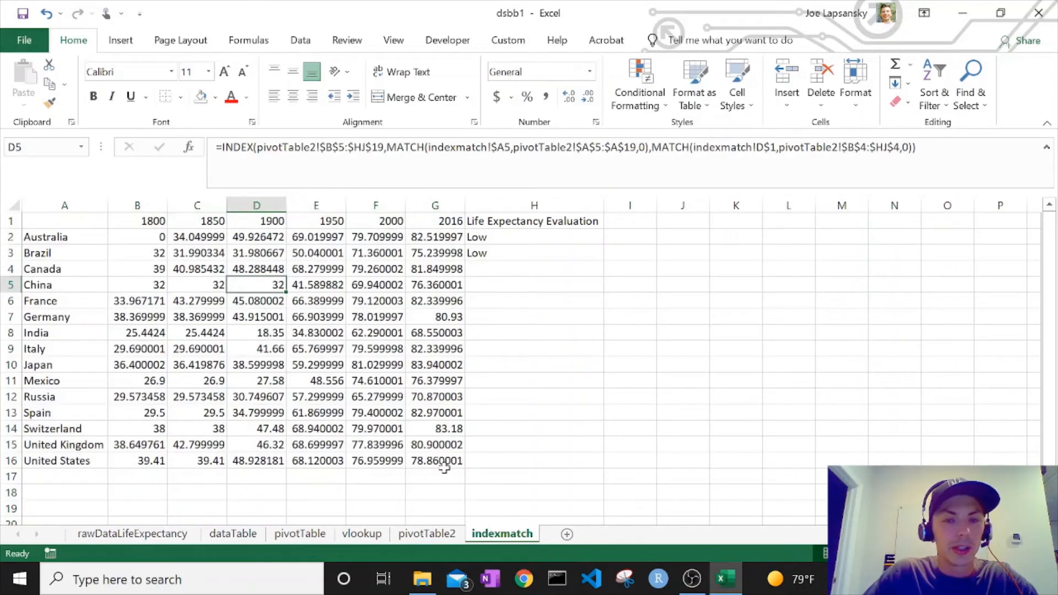
Step: Change the heading in H1 to "Life Expectancy Evaluation 1800" and fit column H to it
left_click(542, 254)
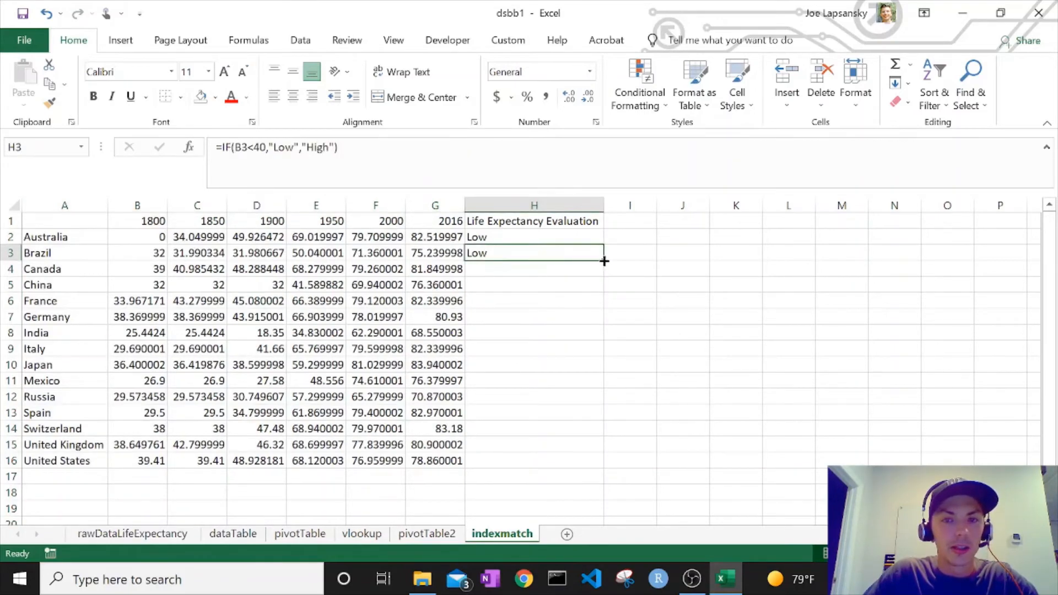
left_click(573, 218)
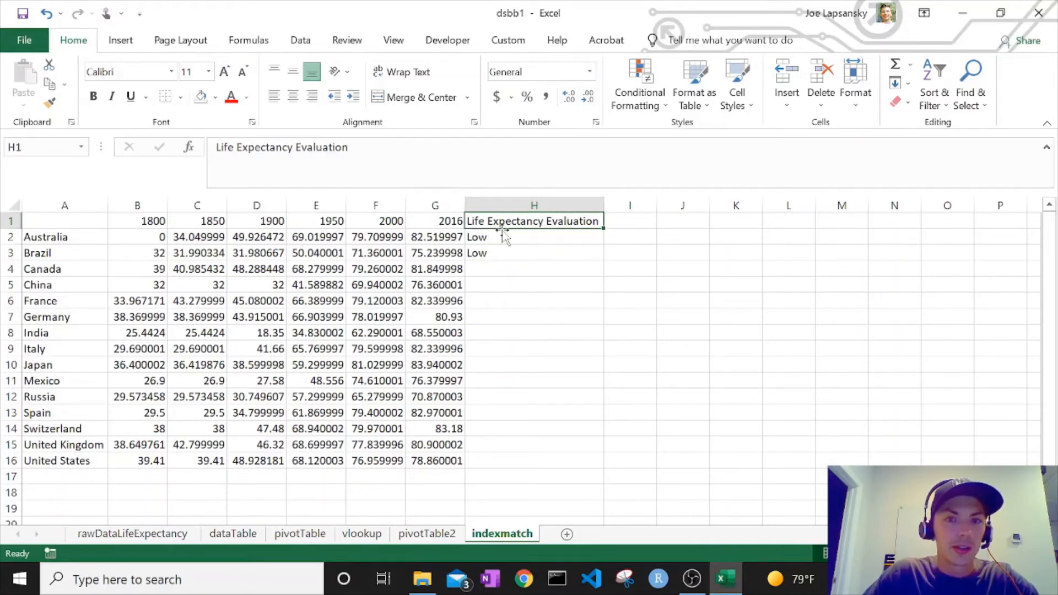
key("F2")
type("1800")
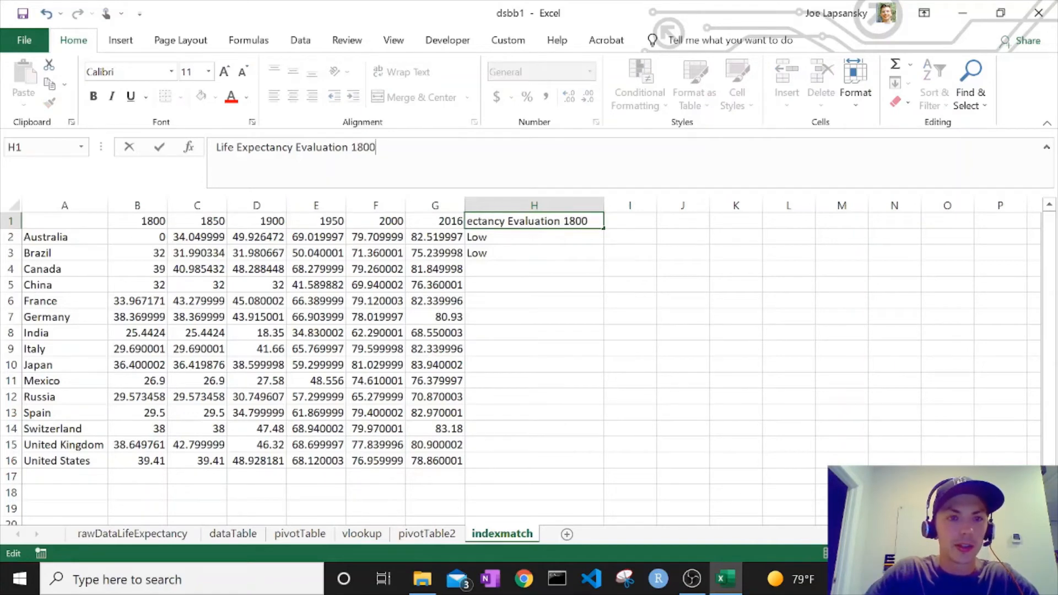
key("Return")
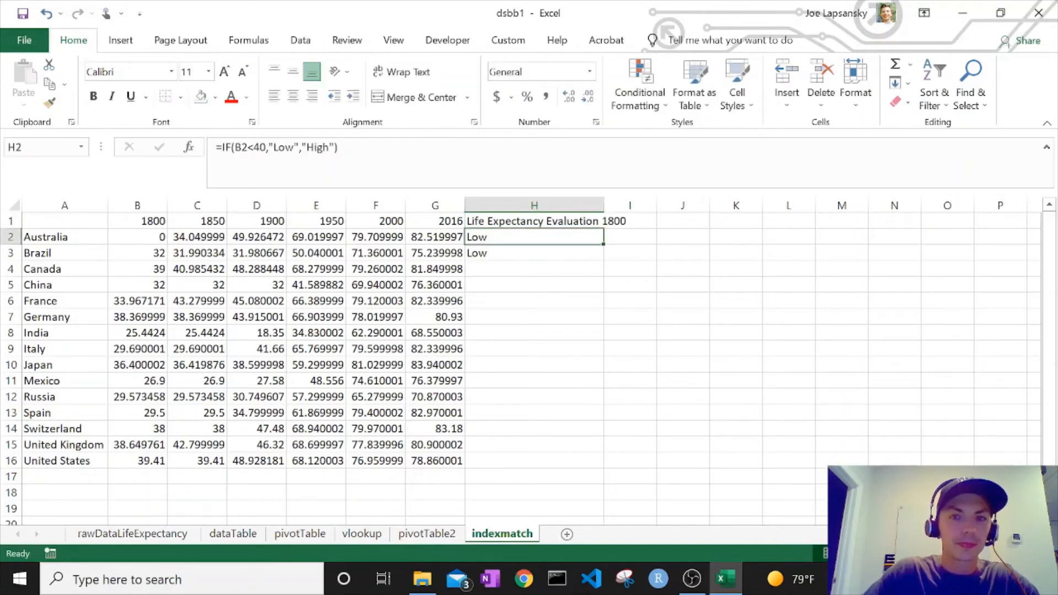
double_click(602, 196)
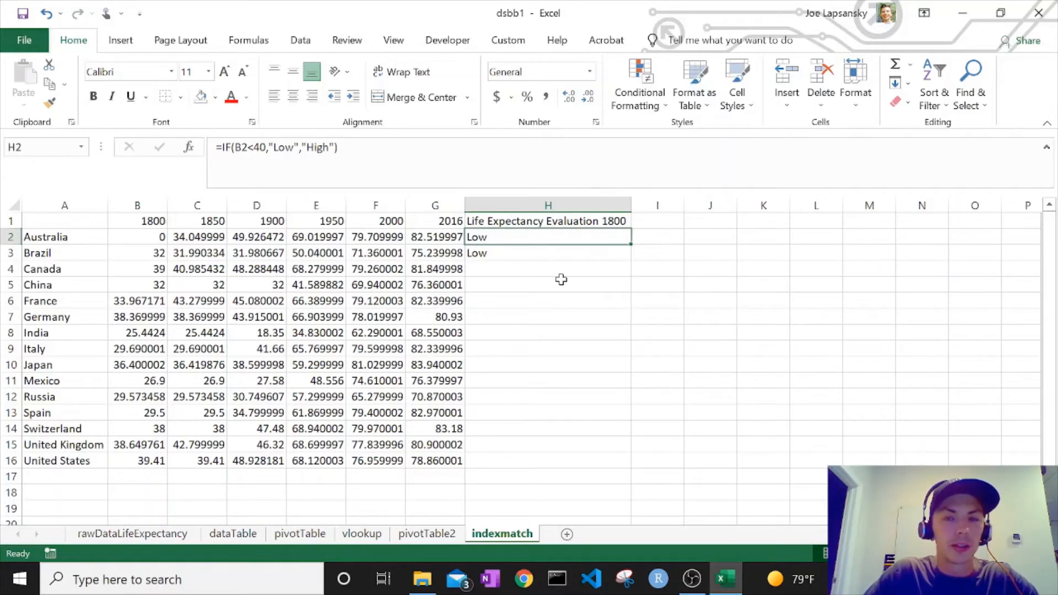
Step: Insert a blank row above the year headings in row 1
left_click(512, 220)
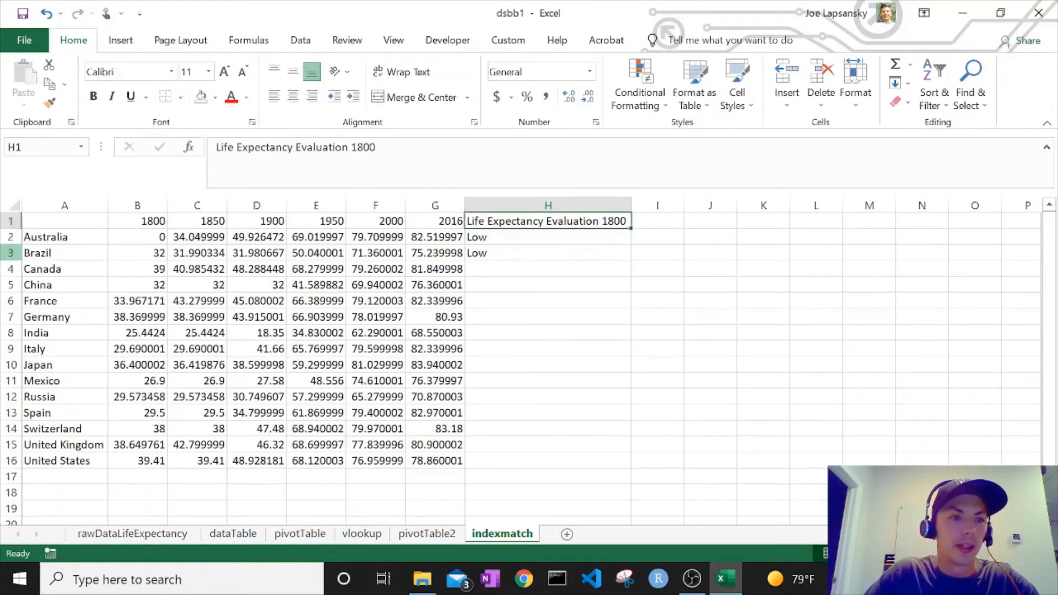
left_click(8, 219)
right_click(10, 221)
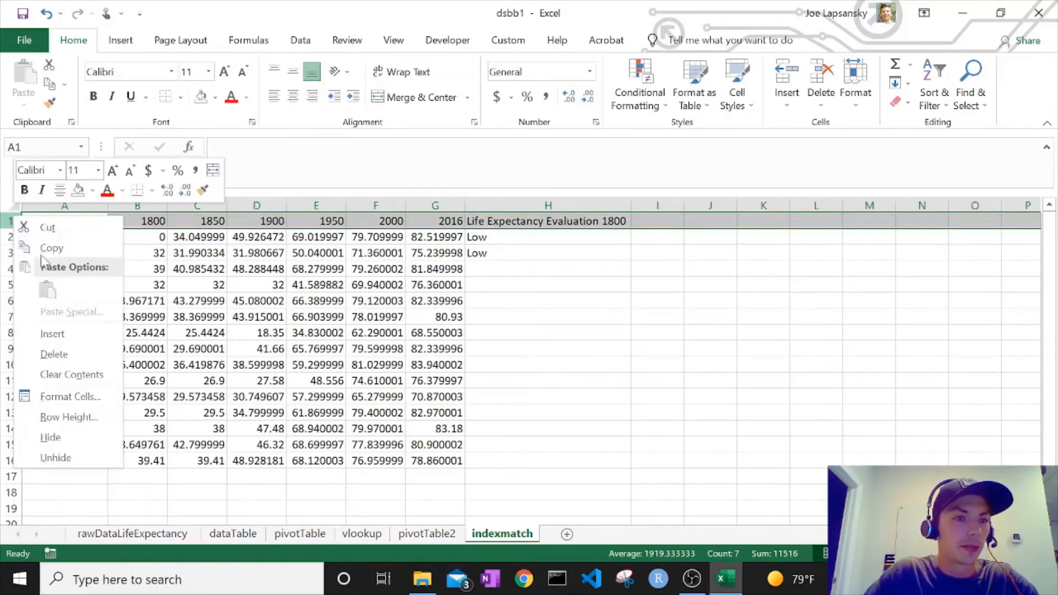
left_click(75, 334)
left_click(187, 300)
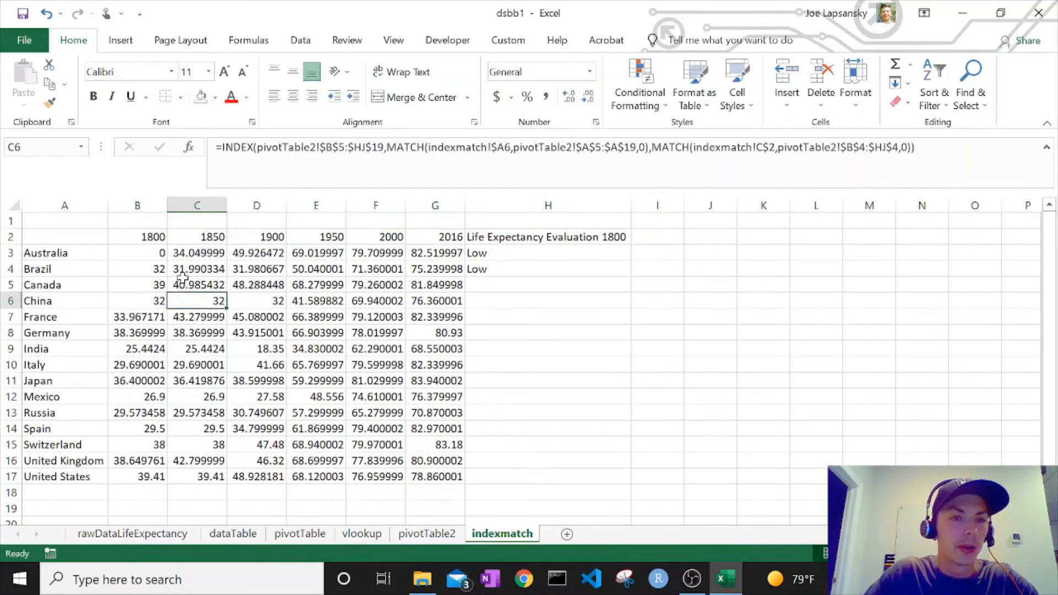
Step: Merge and center B1:G1 and title the merged cell "Average Life Expectancy"
left_click(147, 223)
left_click_drag(143, 219, 412, 220)
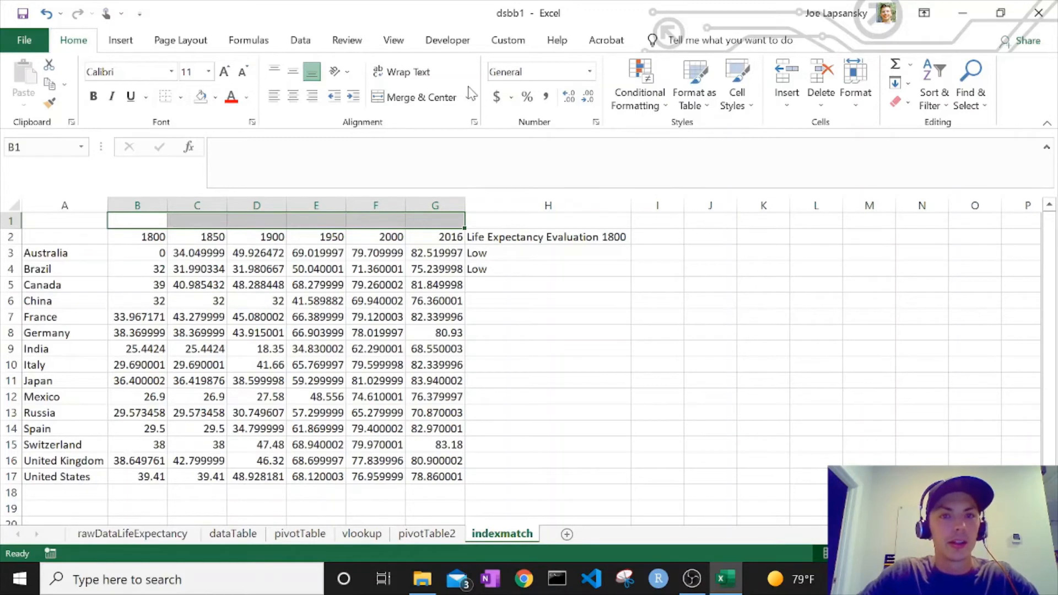
left_click(408, 103)
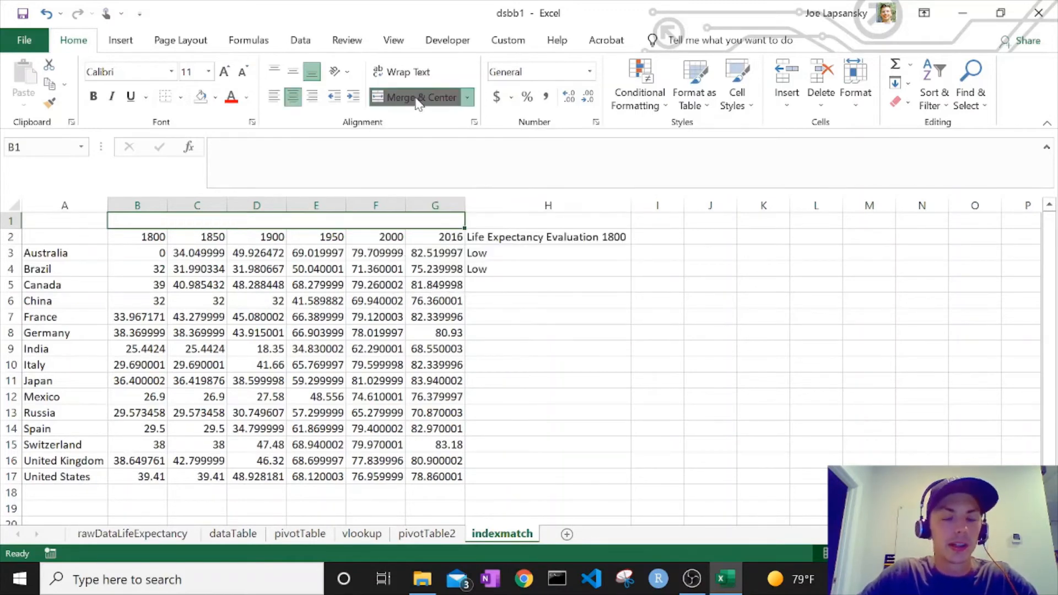
type("LiAve")
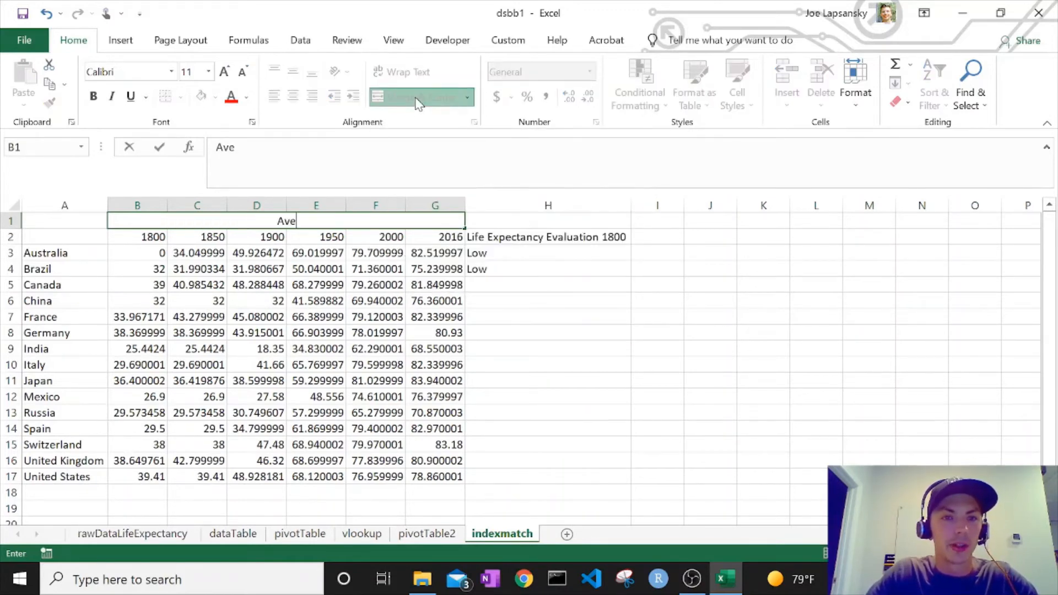
type("rage Life")
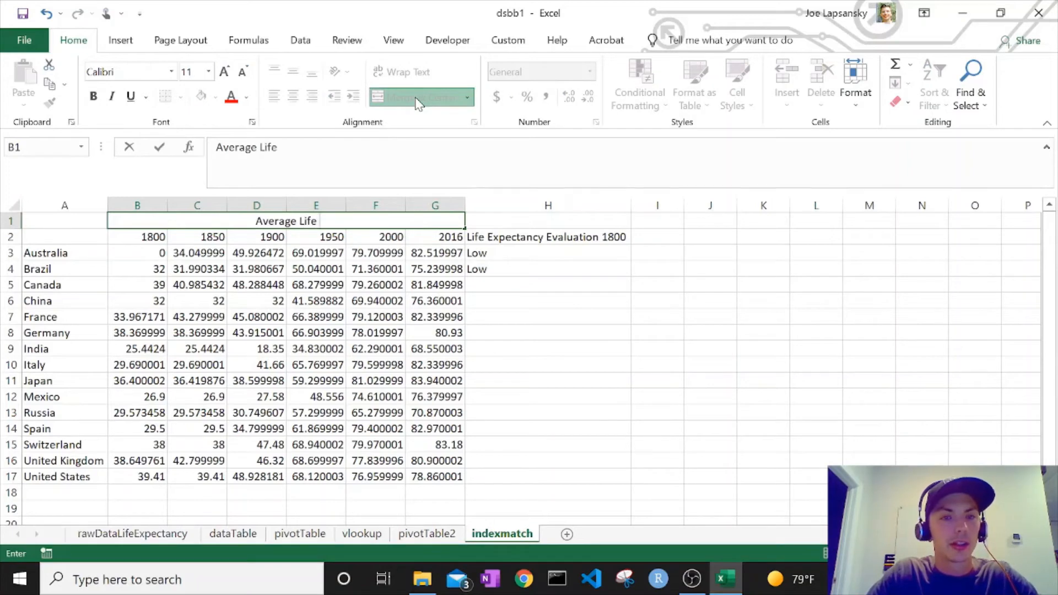
type(" Expectancy")
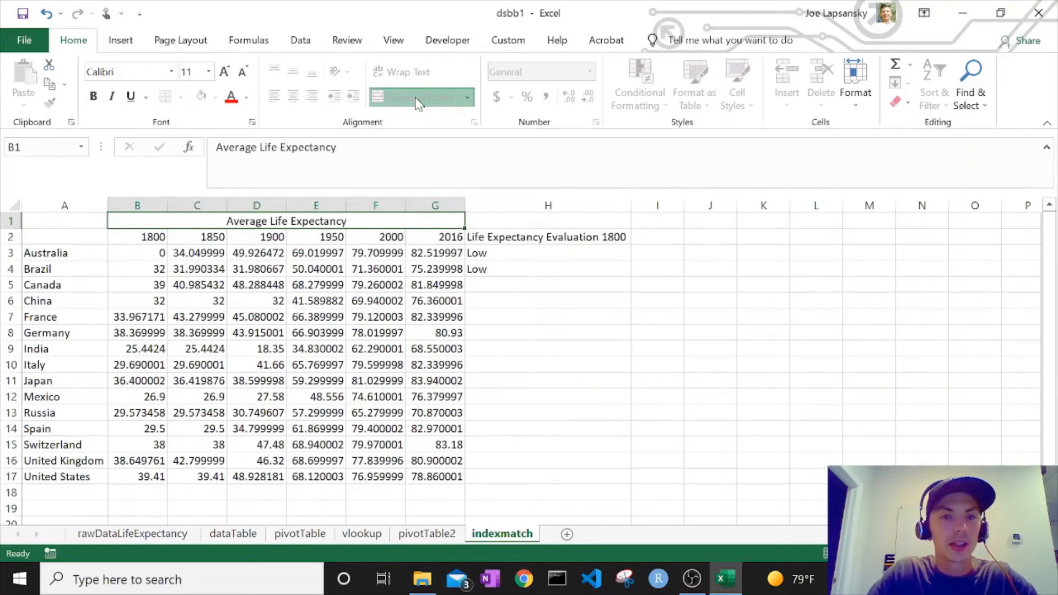
key("Return")
Step: Fill the merged "Average Life Expectancy" title cell B1:G1 with yellow
left_click(336, 220)
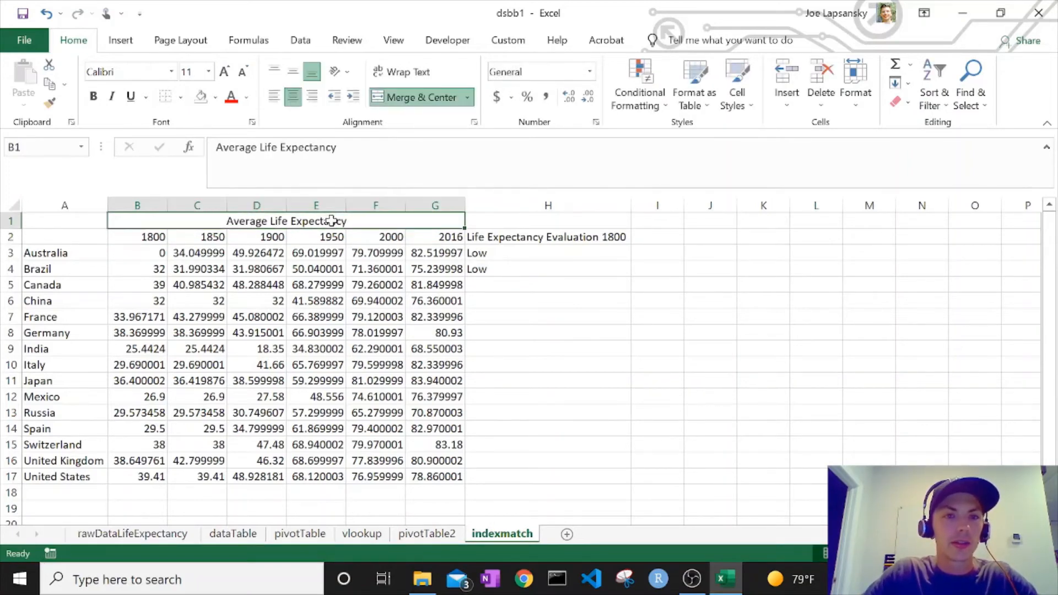
left_click(215, 97)
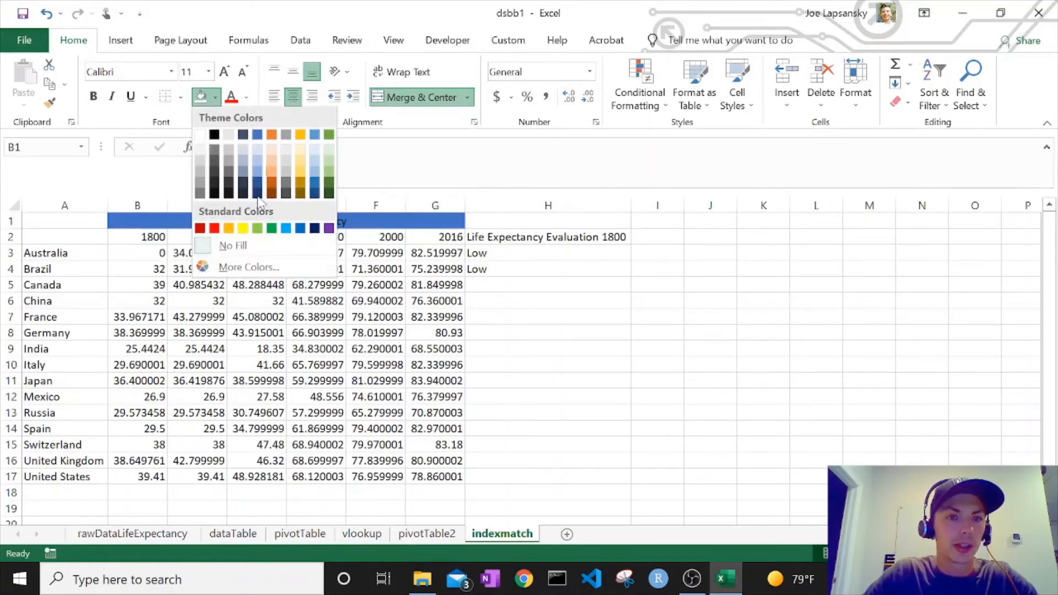
left_click(243, 228)
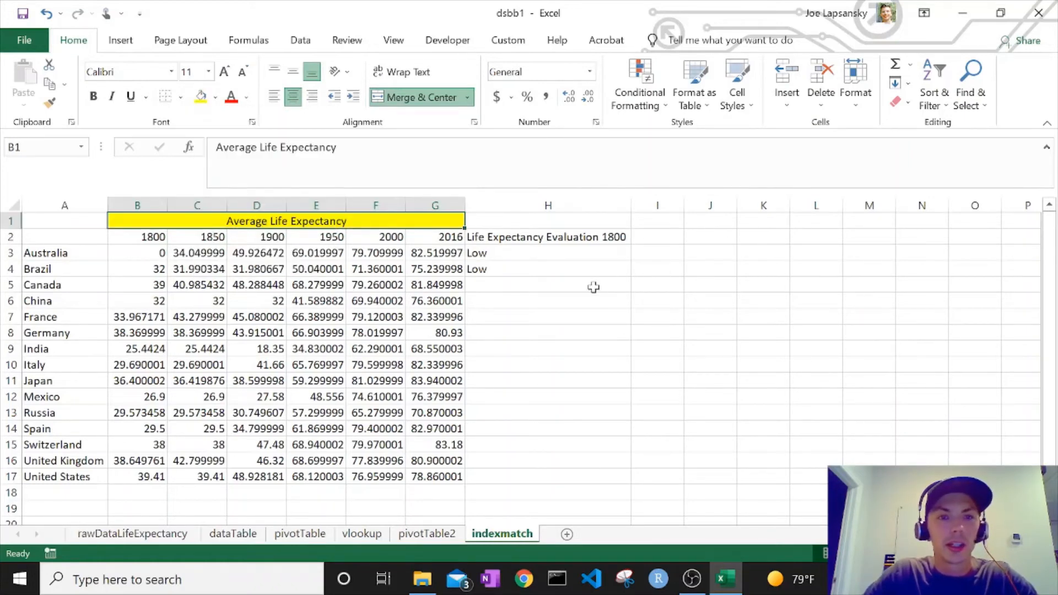
Step: Copy the year headings in B2:G2 and paste them as values into H2:M2, replacing the evaluation heading in H2
left_click_drag(452, 238, 161, 236)
key("ctrl+c")
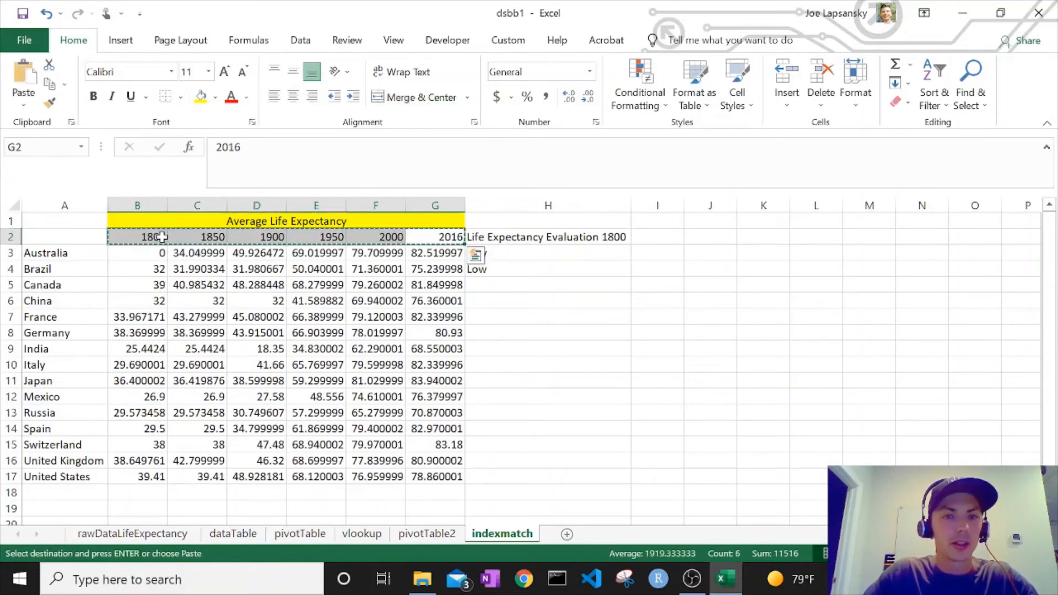
right_click(507, 239)
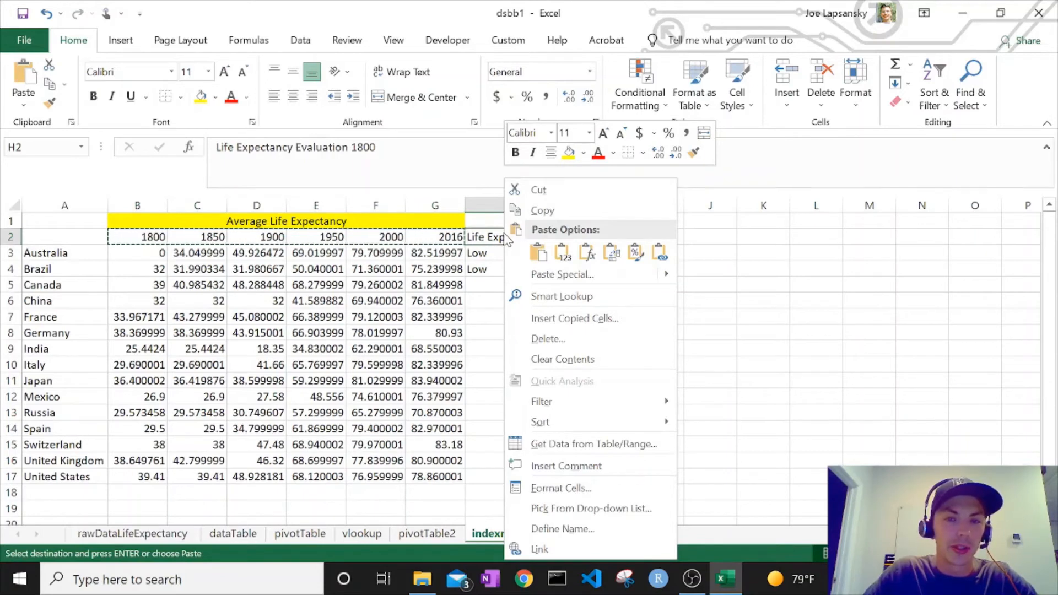
left_click(561, 260)
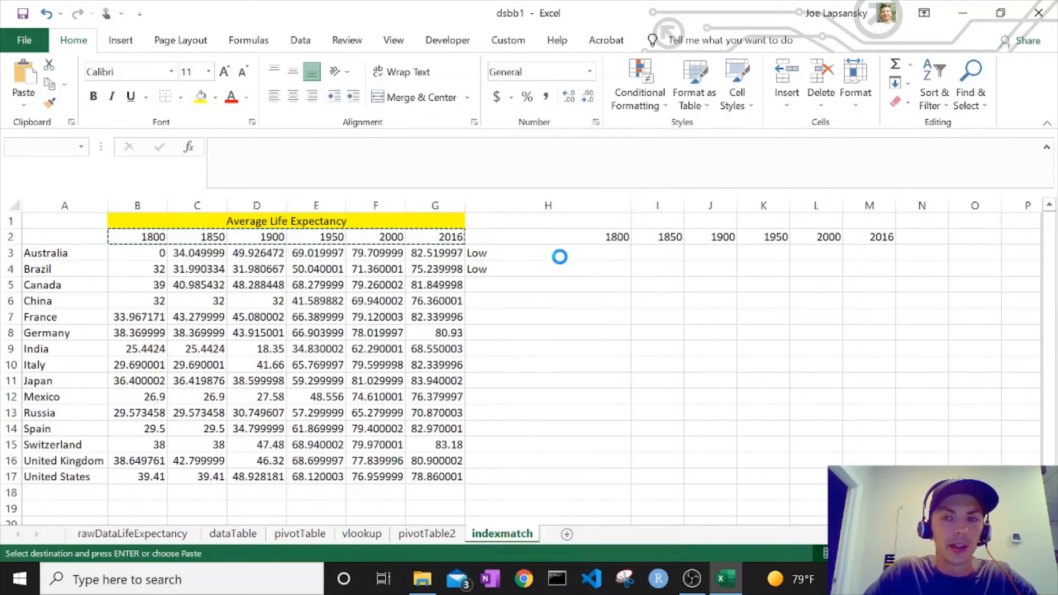
Step: Merge and center H1:M1 and title the merged cell "Life Expectancy Evaluation"
left_click_drag(543, 223, 853, 219)
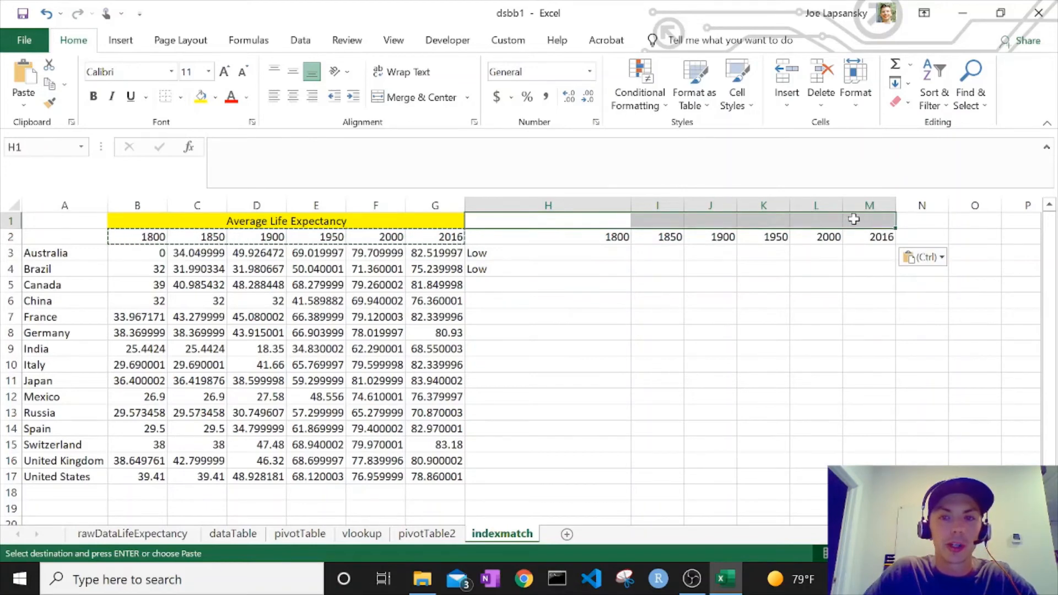
left_click(412, 99)
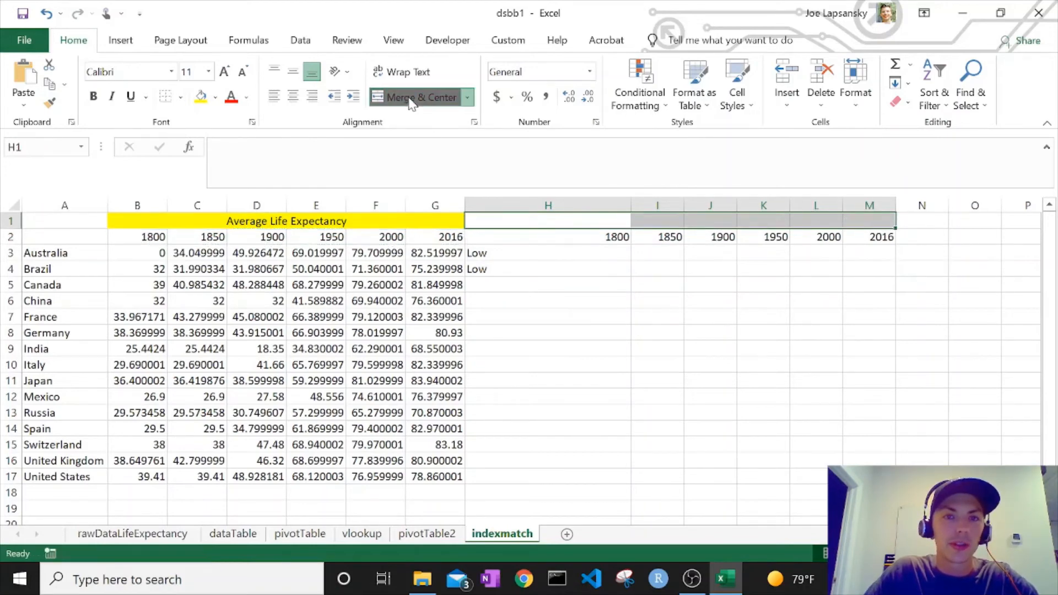
type("Life")
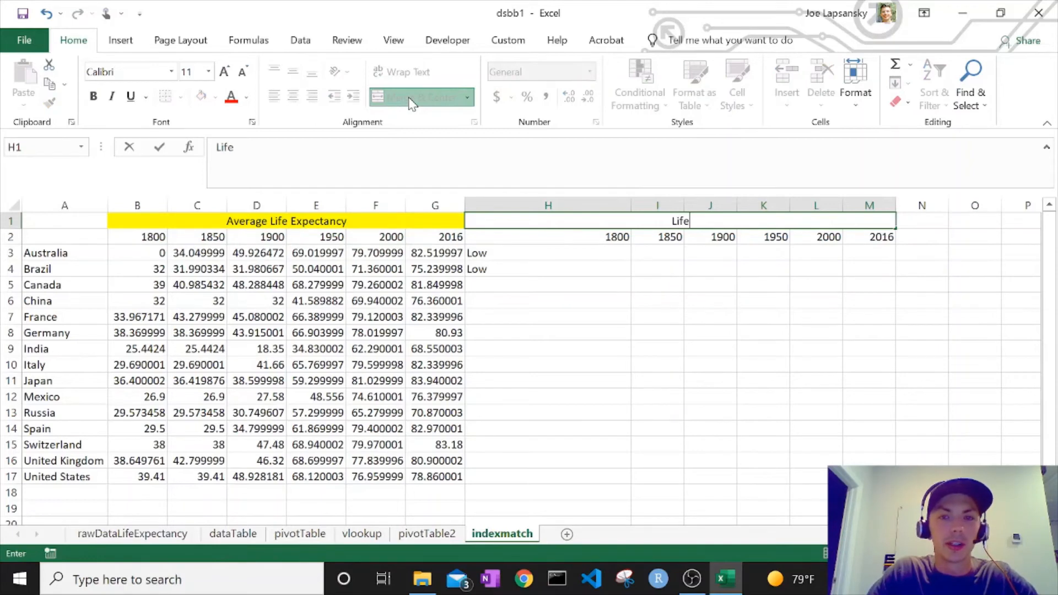
type(" Expectancy")
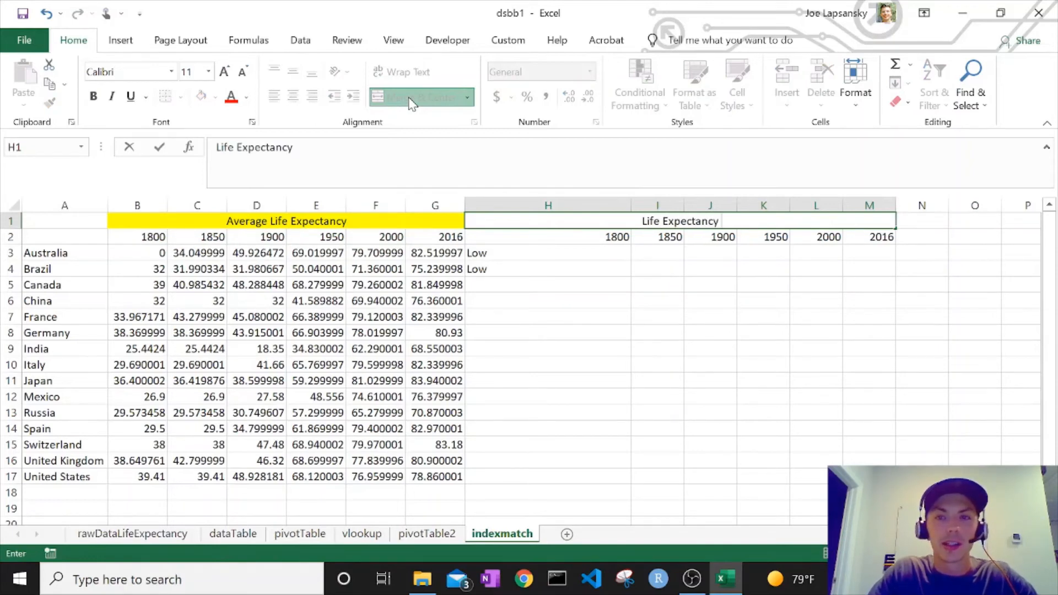
type(" Evaluation")
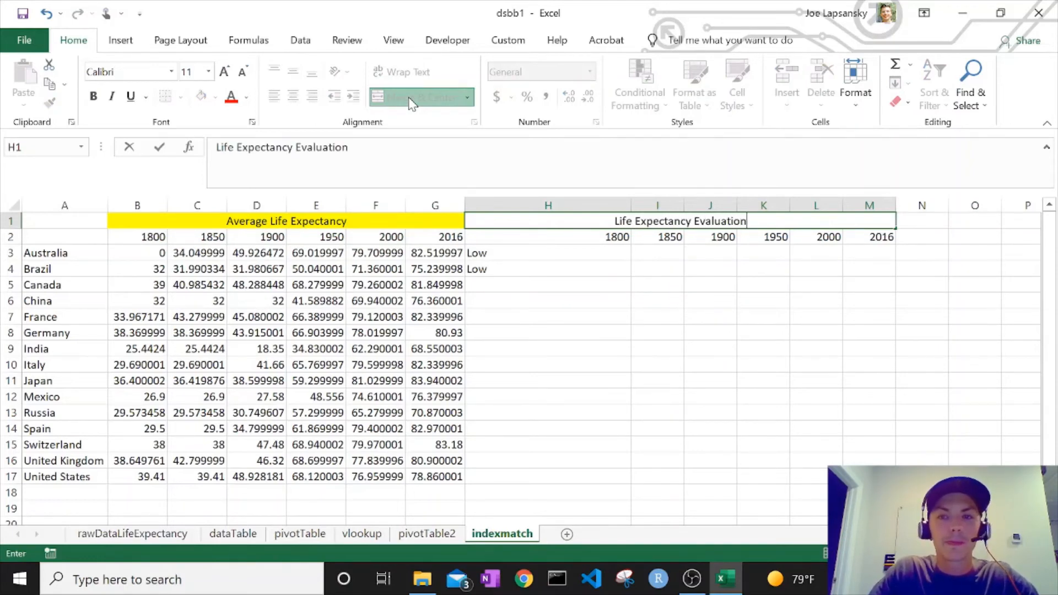
key("Return")
Step: Fill the merged "Life Expectancy Evaluation" title cell with light blue
left_click(517, 221)
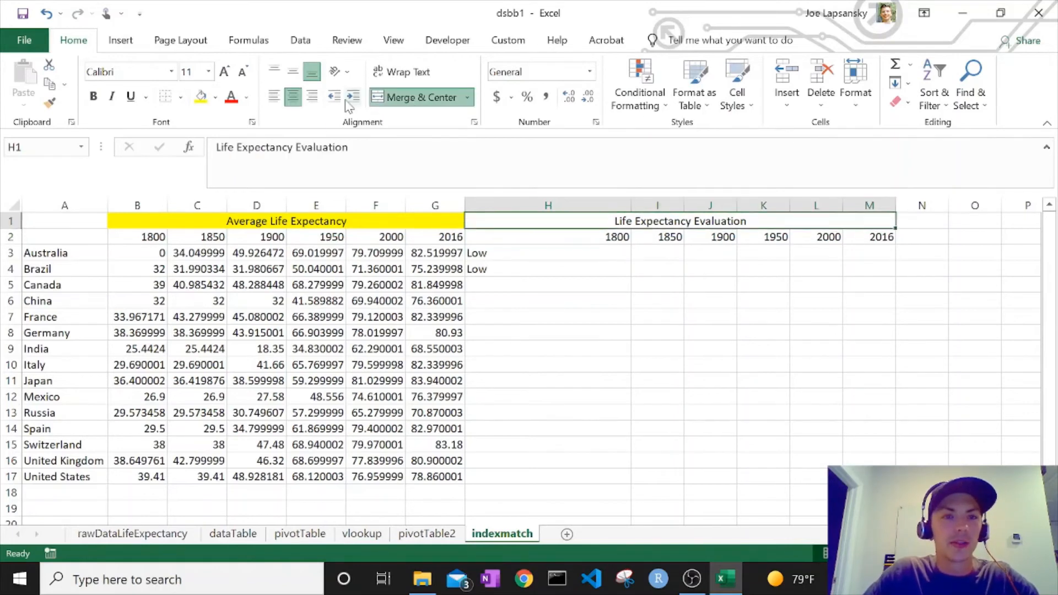
left_click(215, 98)
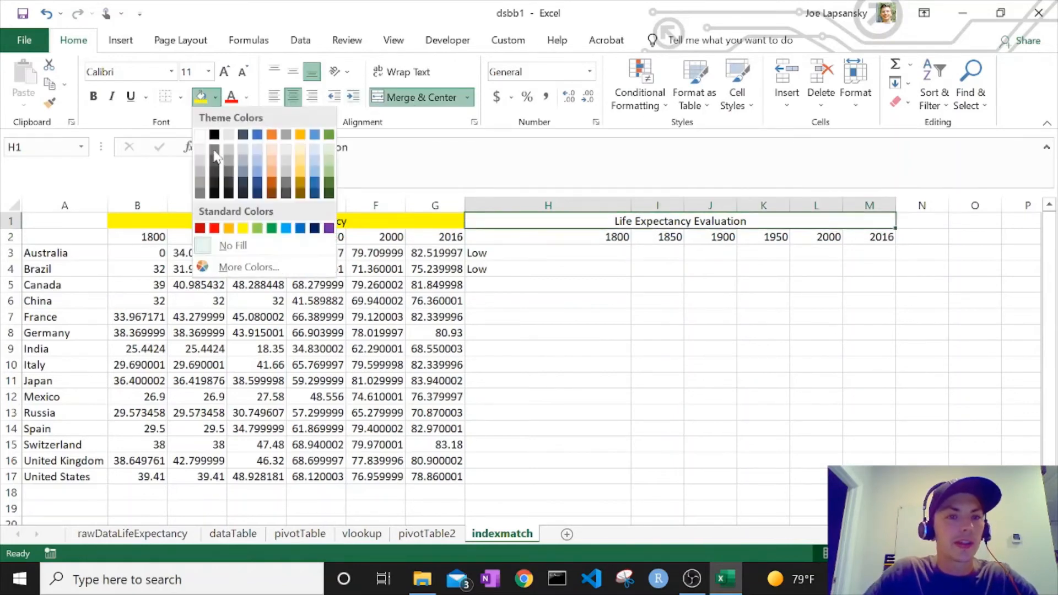
left_click(315, 148)
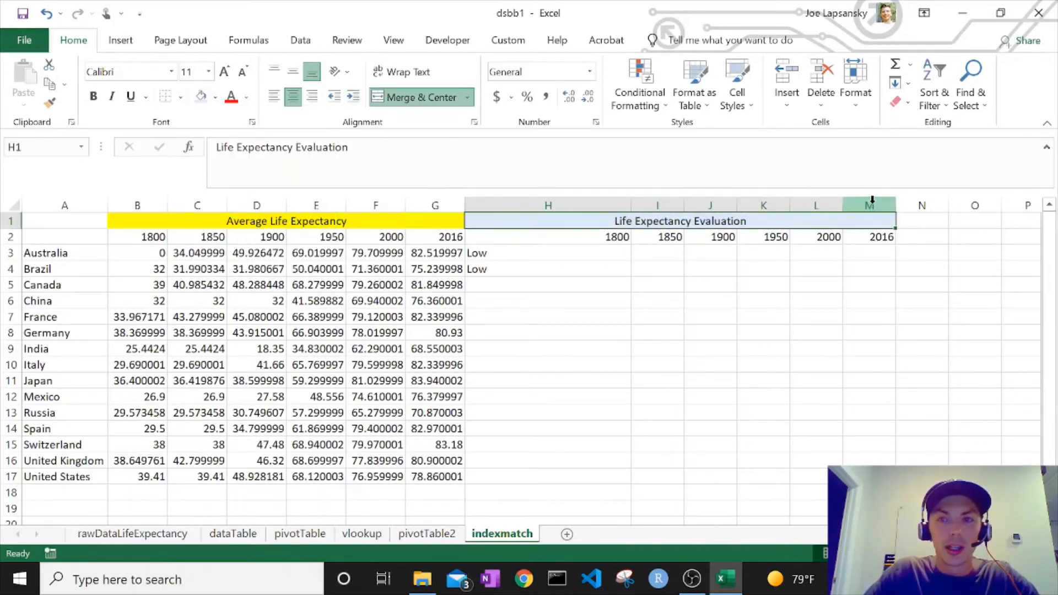
Step: Fit the widths of columns A to M to their contents
left_click_drag(872, 205, 83, 208)
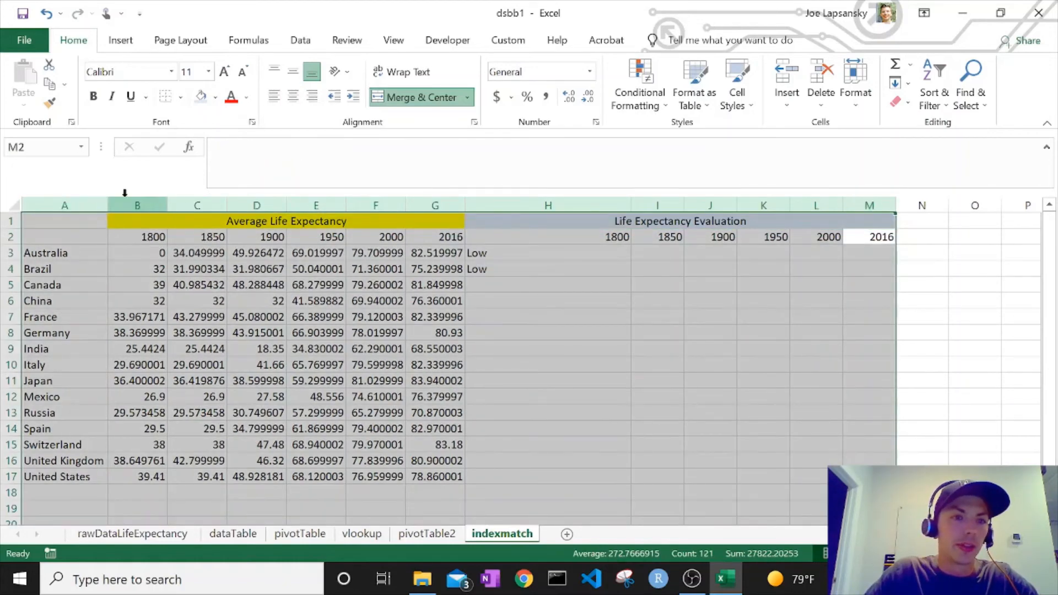
double_click(108, 205)
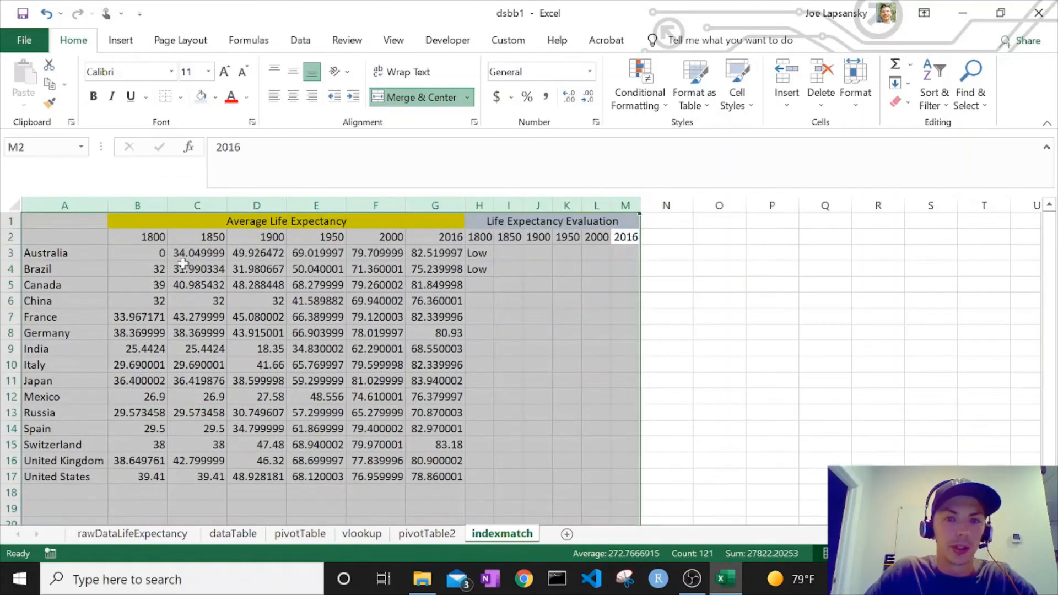
left_click(412, 315)
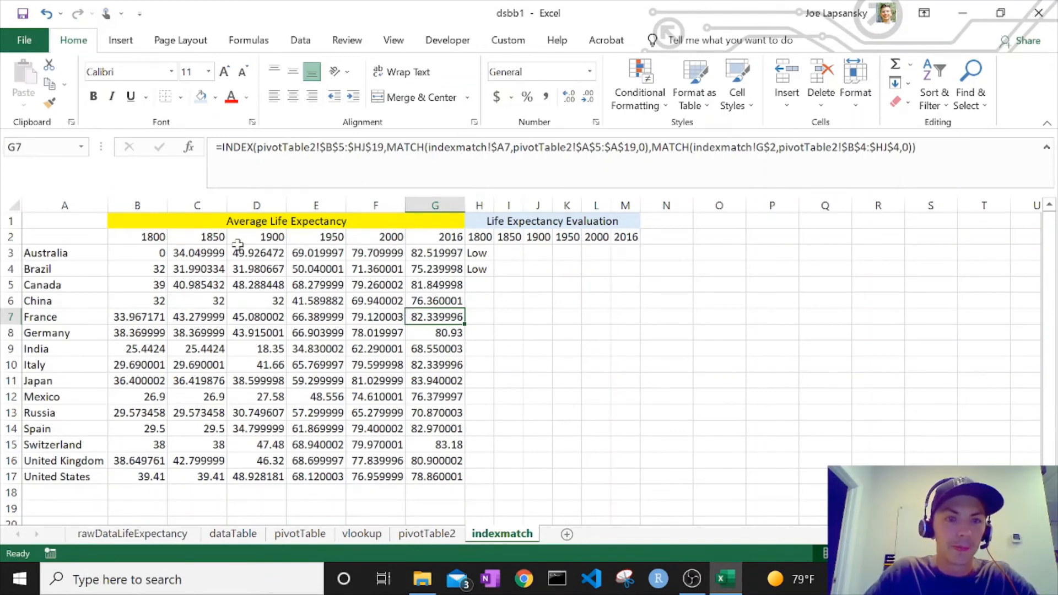
Step: Fill the IF formula from H3 across and down through M17 to evaluate every country and year
left_click(473, 254)
left_click_drag(495, 260, 621, 467)
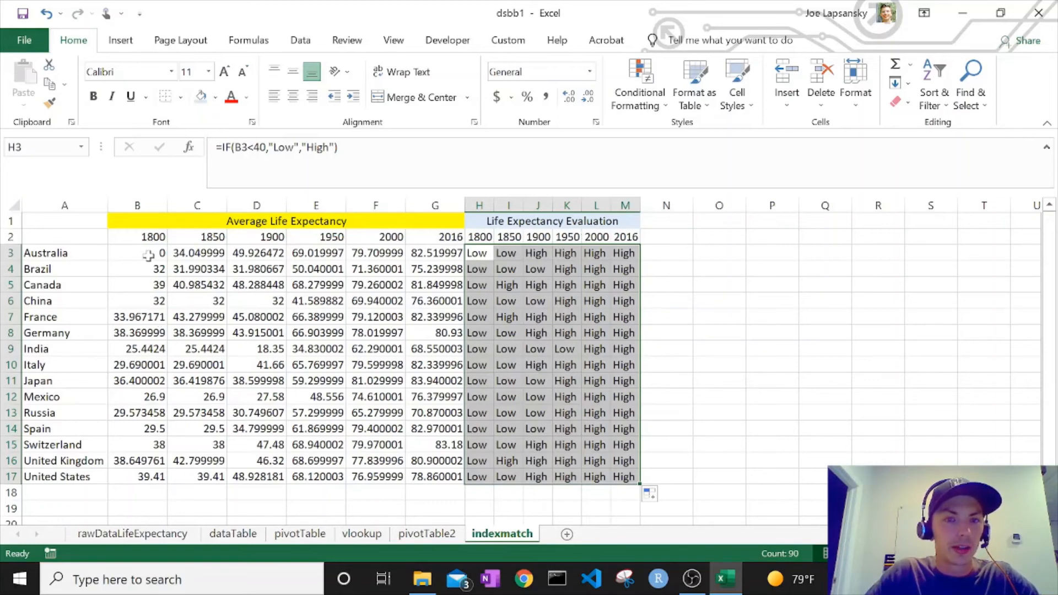
Step: Make the year headings in B2:M2 bold
left_click_drag(147, 237, 623, 233)
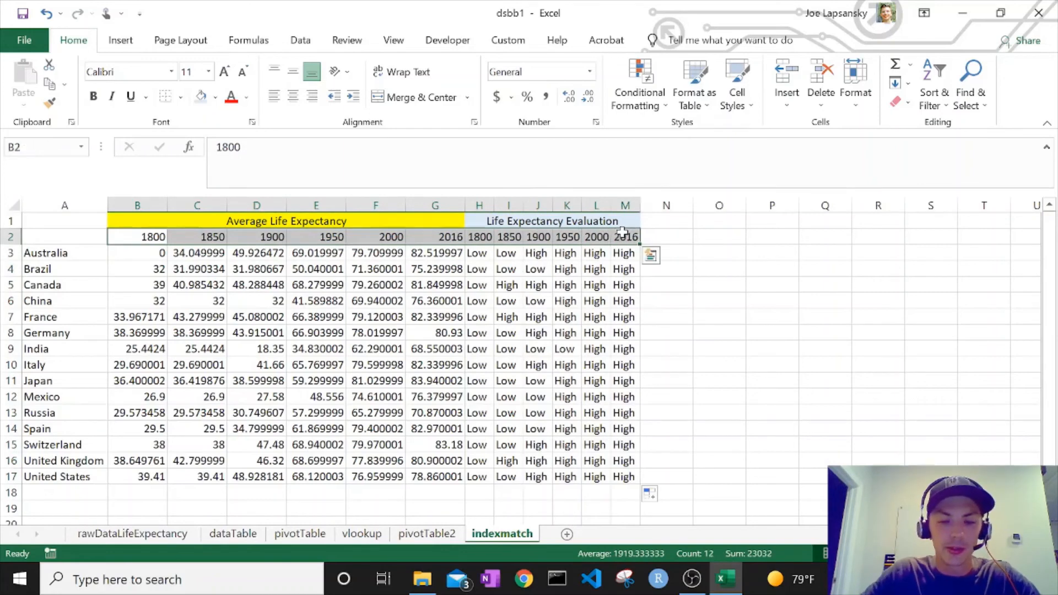
left_click(650, 255)
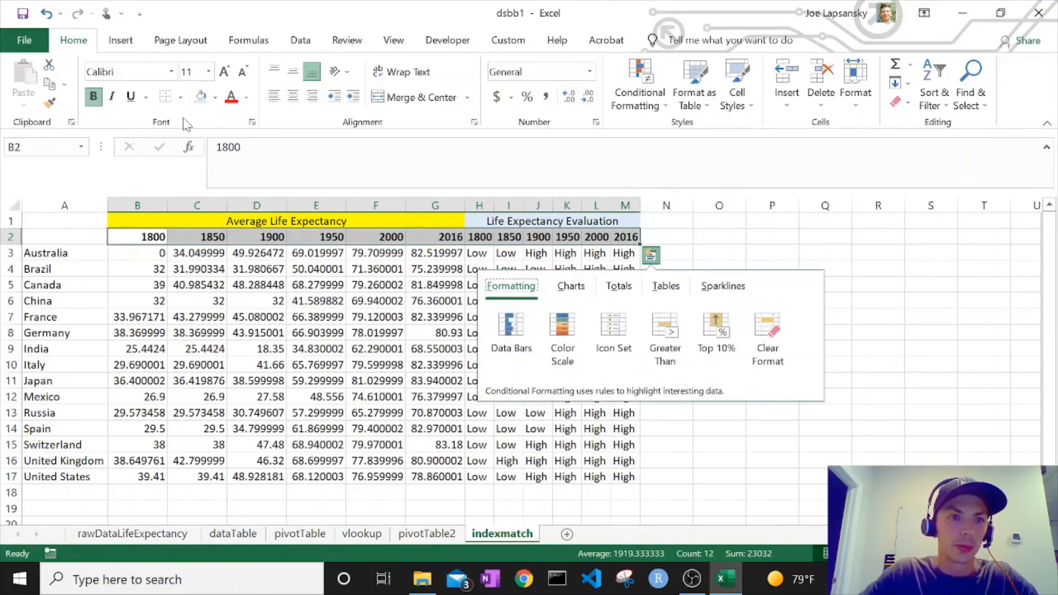
left_click(93, 97)
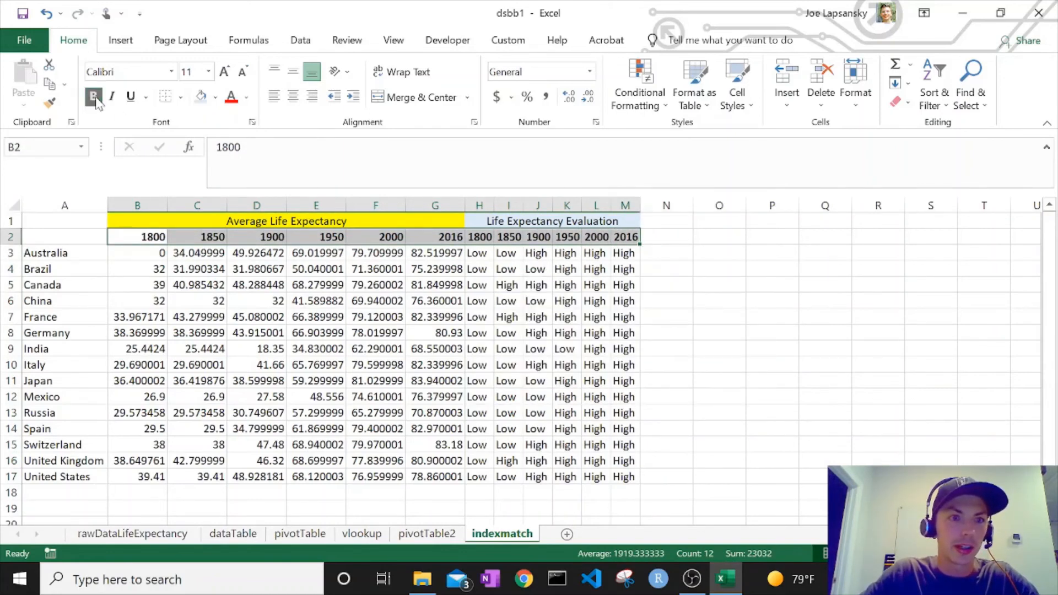
left_click(131, 97)
left_click(521, 378)
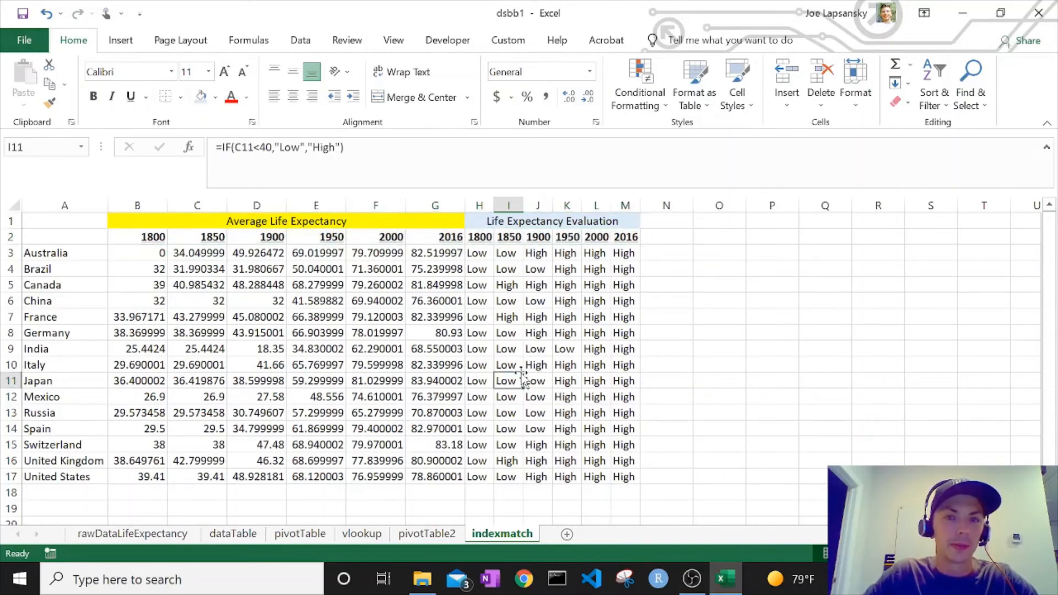
Step: Apply the comma number style with two decimals to the life expectancy values in B3:G17
left_click_drag(146, 253, 449, 483)
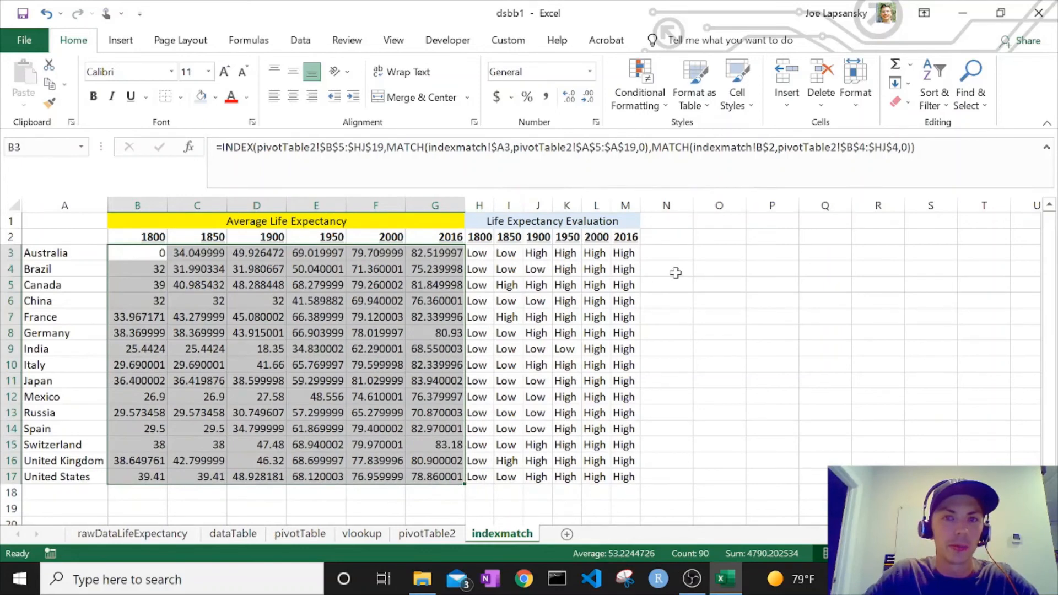
left_click(547, 98)
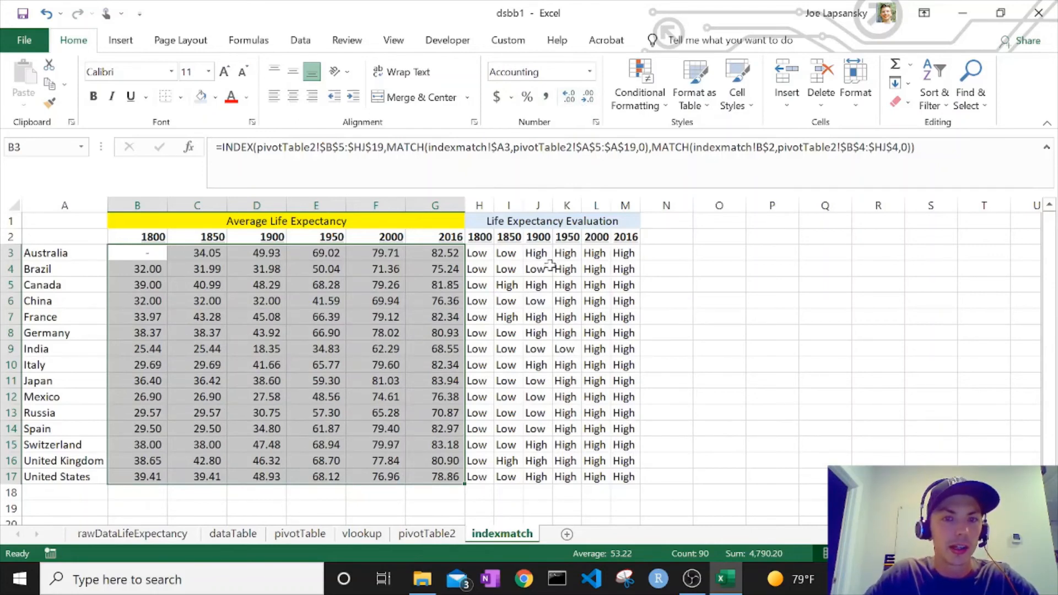
left_click(528, 347)
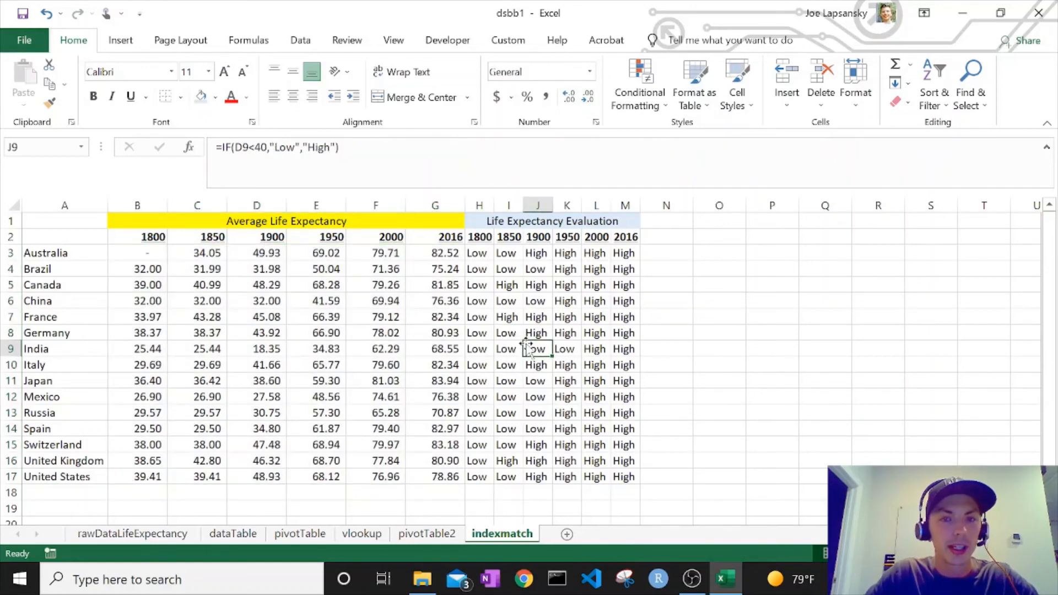
Step: Compare the life expectancy values with their Low/High evaluations and examine the IF formulas in H3 and in India's 1950 cell K9
left_click_drag(438, 255, 289, 411)
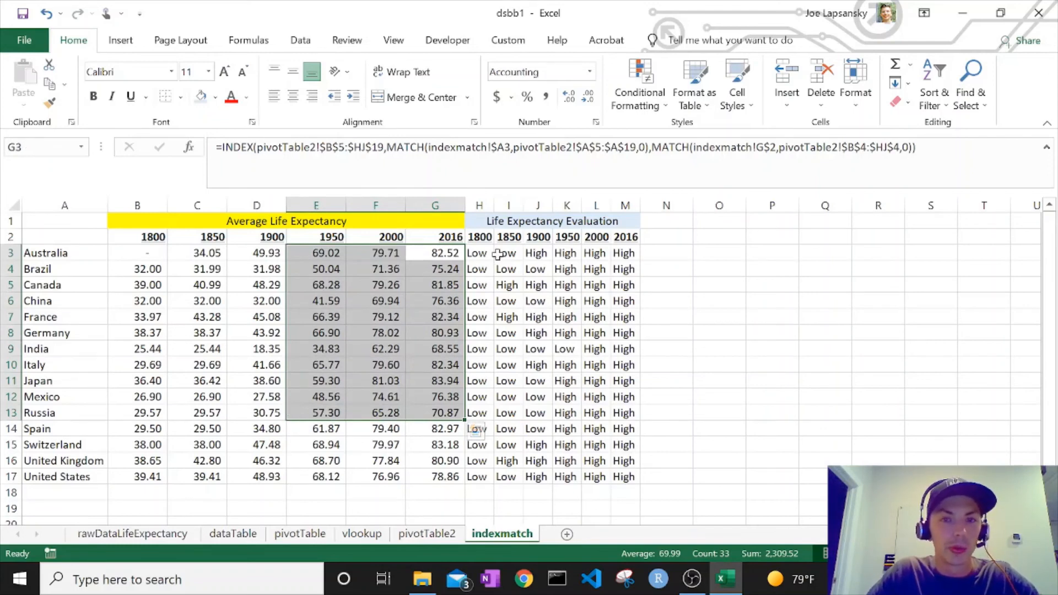
left_click_drag(484, 253, 625, 477)
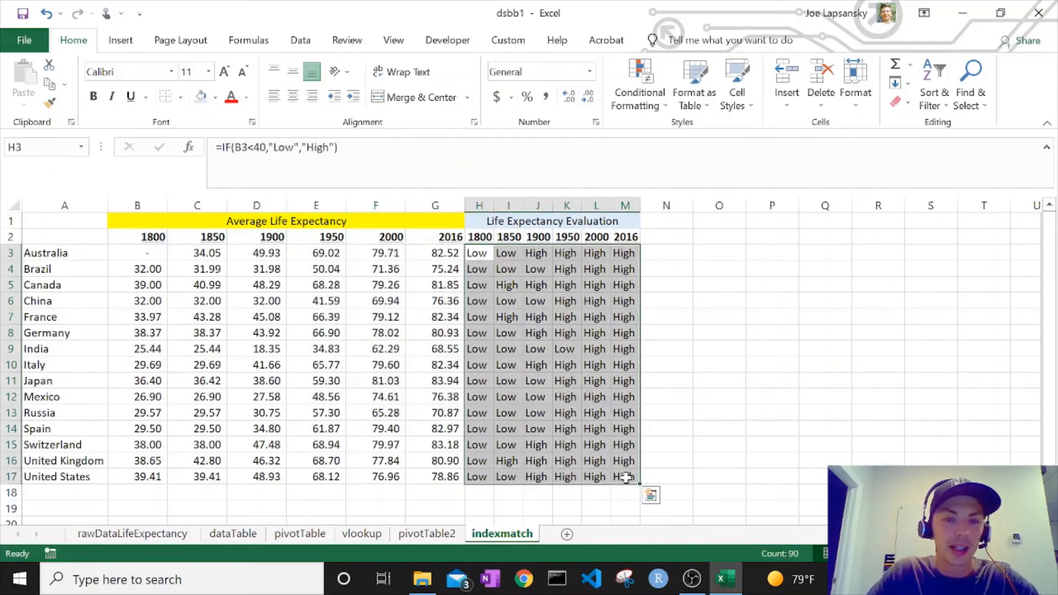
left_click_drag(460, 481, 151, 253)
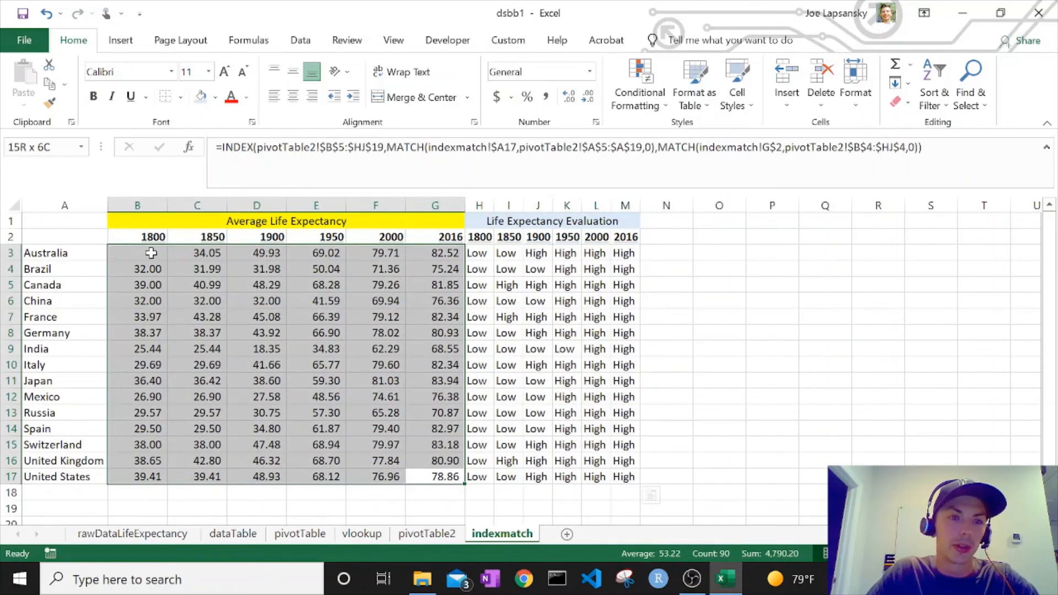
left_click(396, 360)
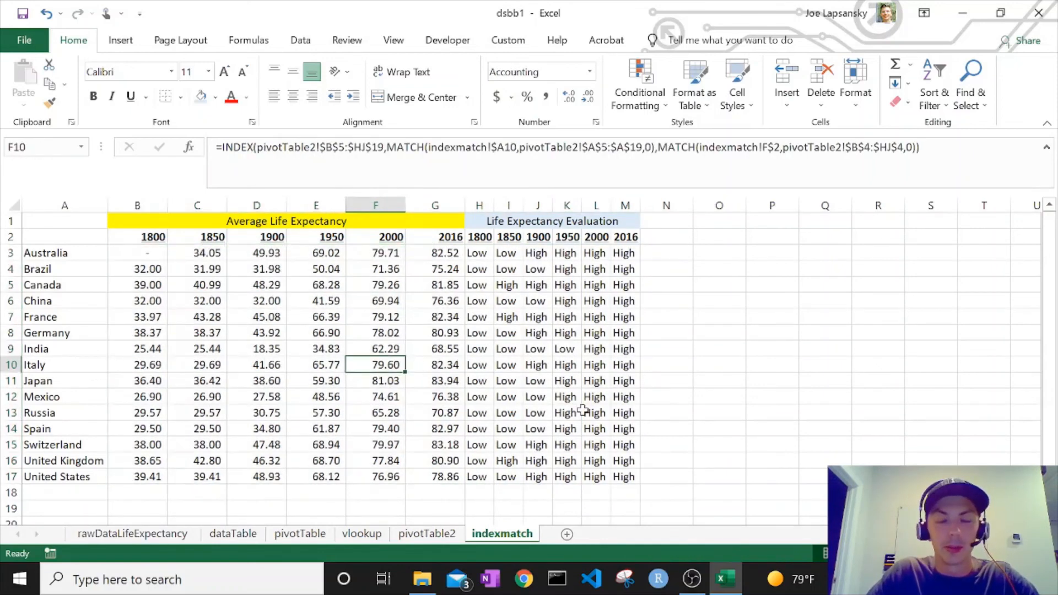
left_click(478, 253)
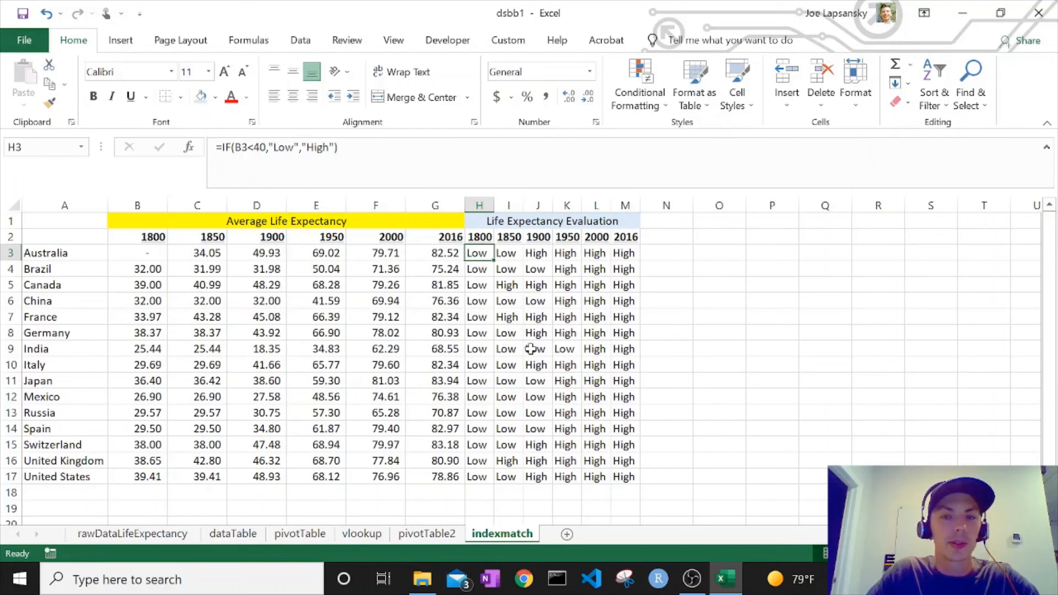
left_click(565, 350)
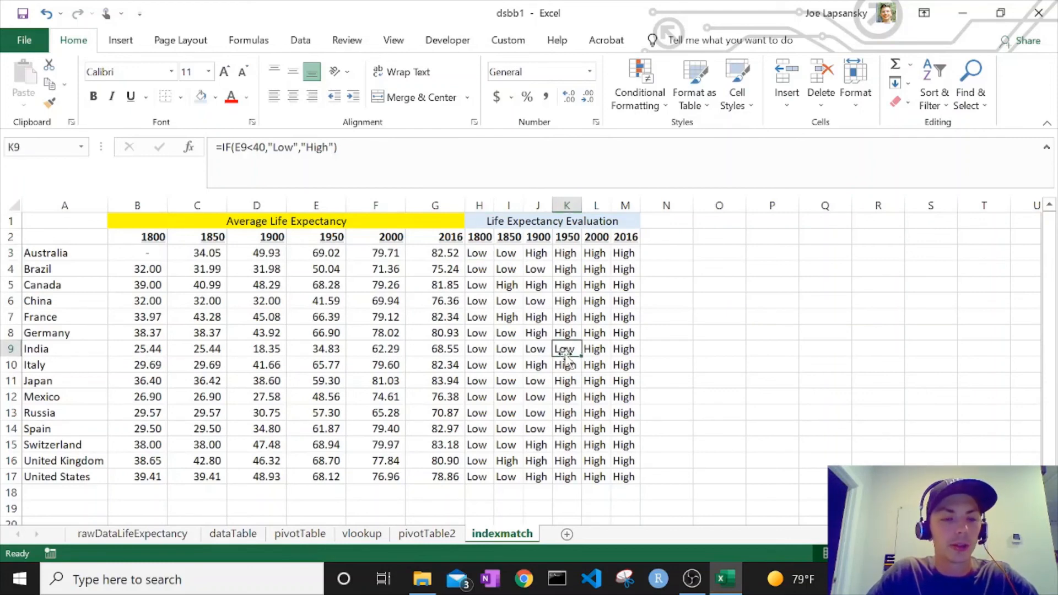
key("F2")
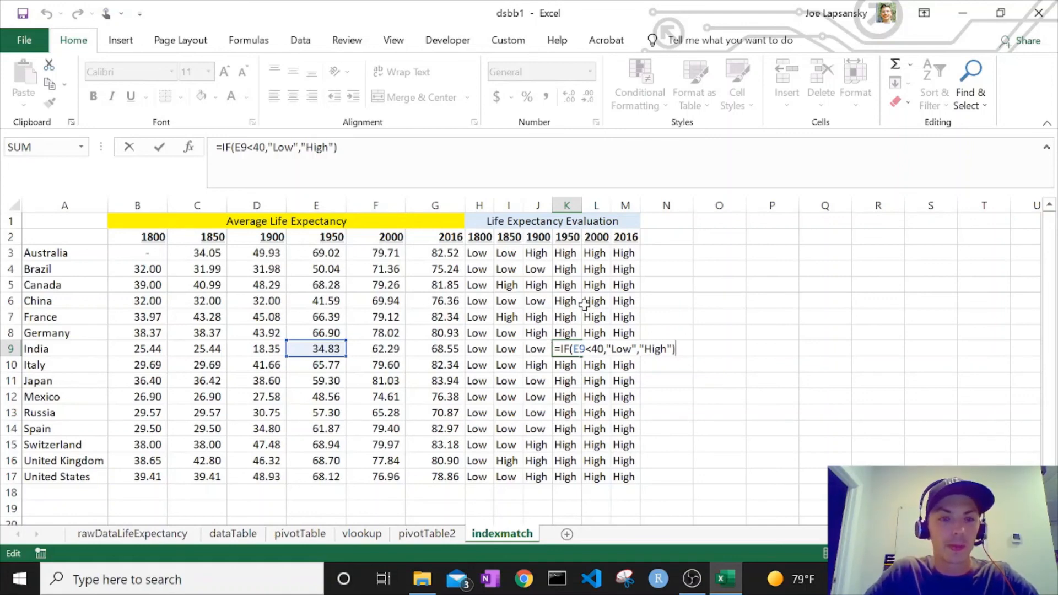
key("ctrl+Return")
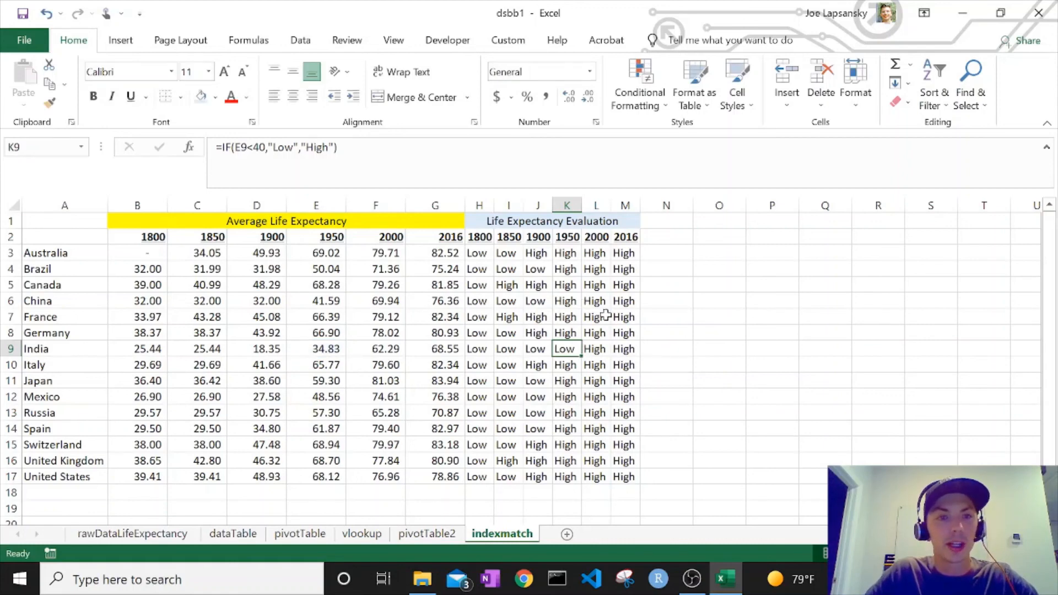